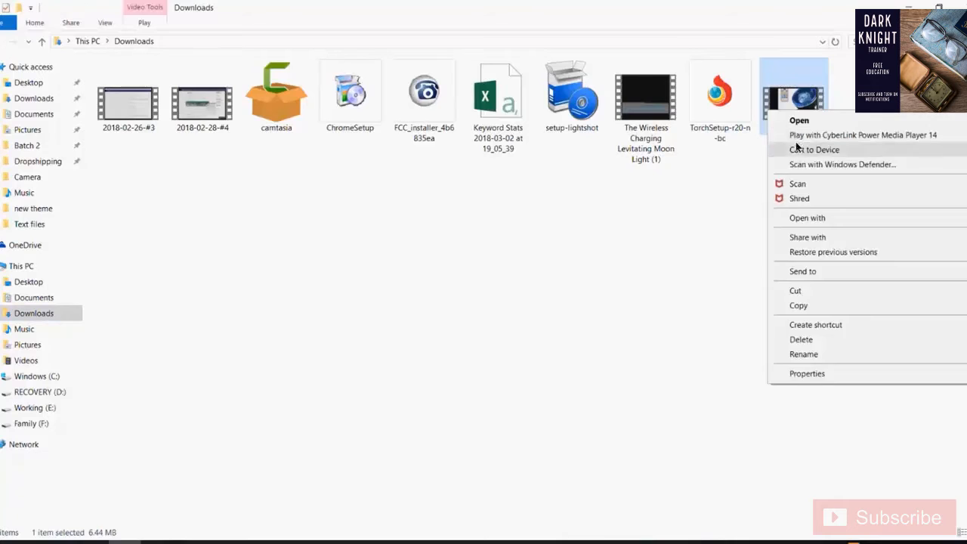
# - Rename the downloaded videoplayback file to 'Ocean Wave Projector' and bring the SaveFrom.net page back
pyautogui.click(840, 356)
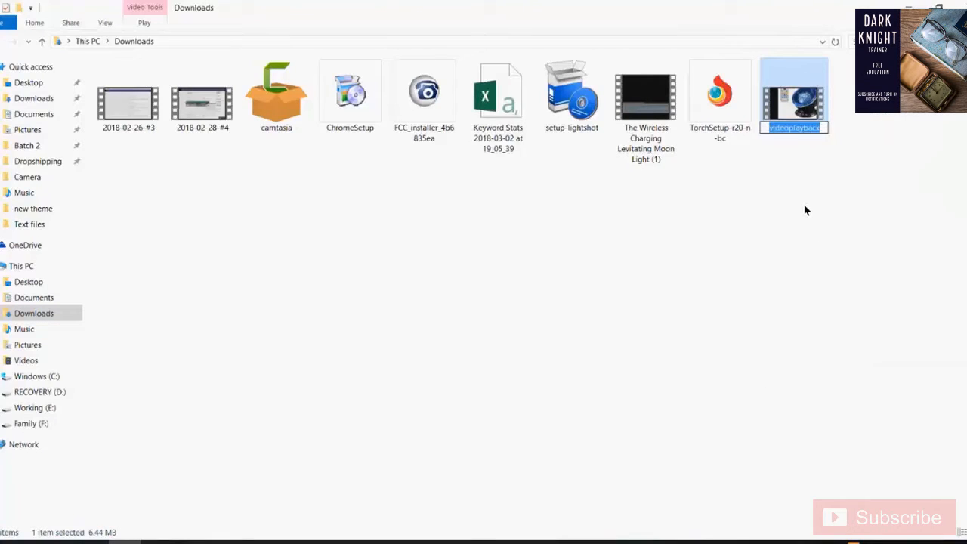
pyautogui.write('Ocean W')
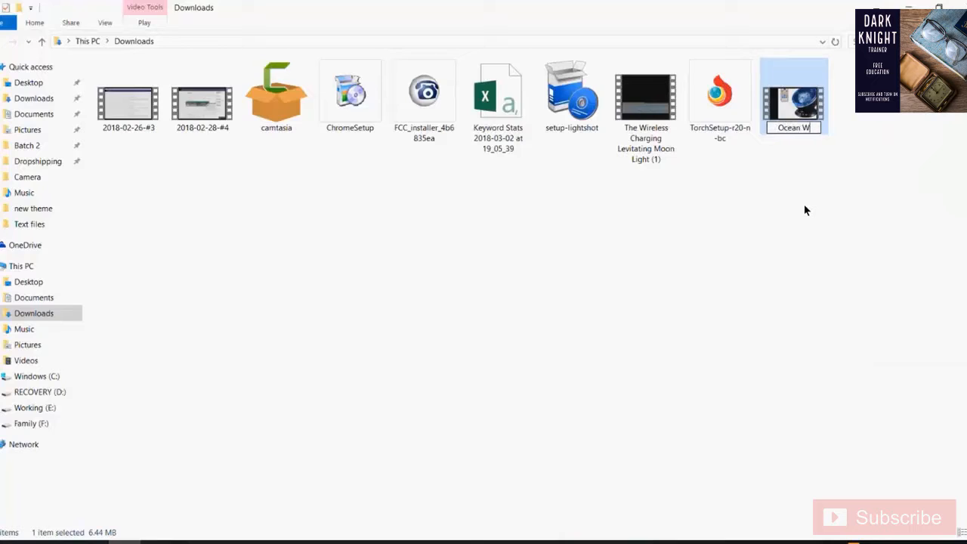
pyautogui.write('ave Projecto')
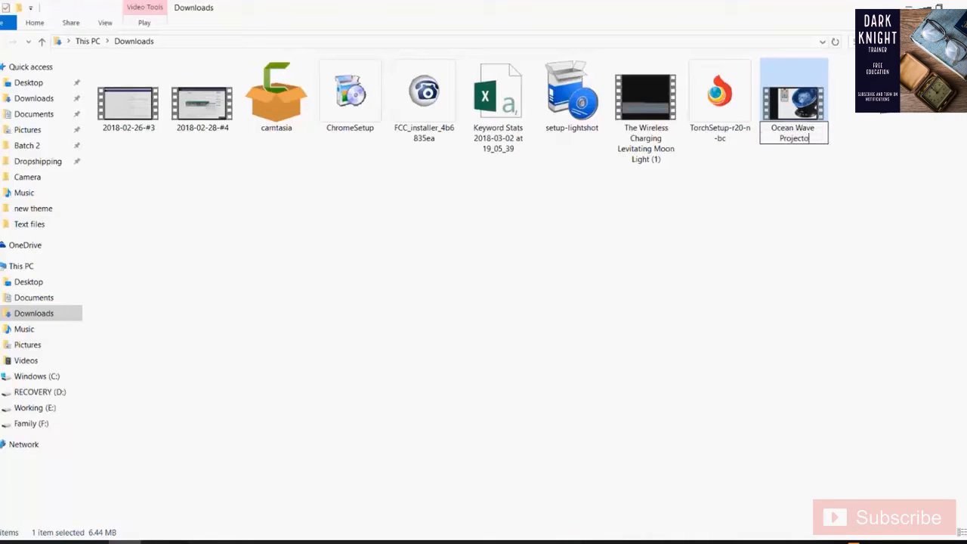
pyautogui.write('r')
pyautogui.press('Return')
pyautogui.click(287, 543)
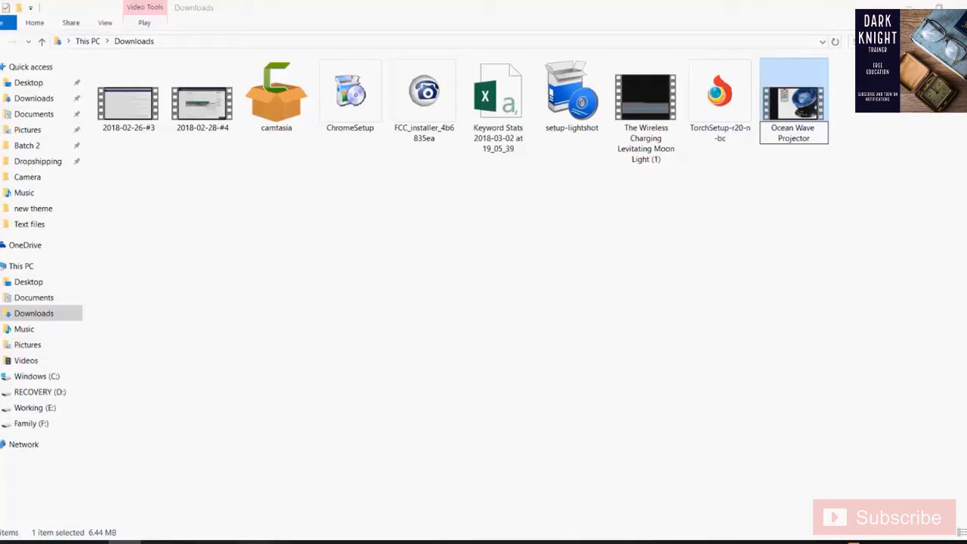
pyautogui.click(279, 498)
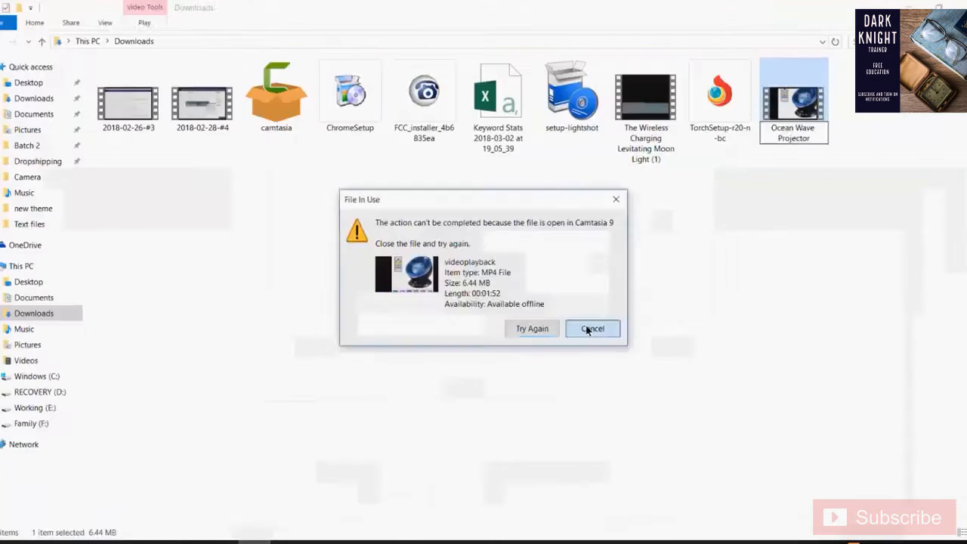
# - Cancel the blocked rename and delete the logo image from Camtasia's Media Bin
pyautogui.click(588, 329)
pyautogui.click(455, 493)
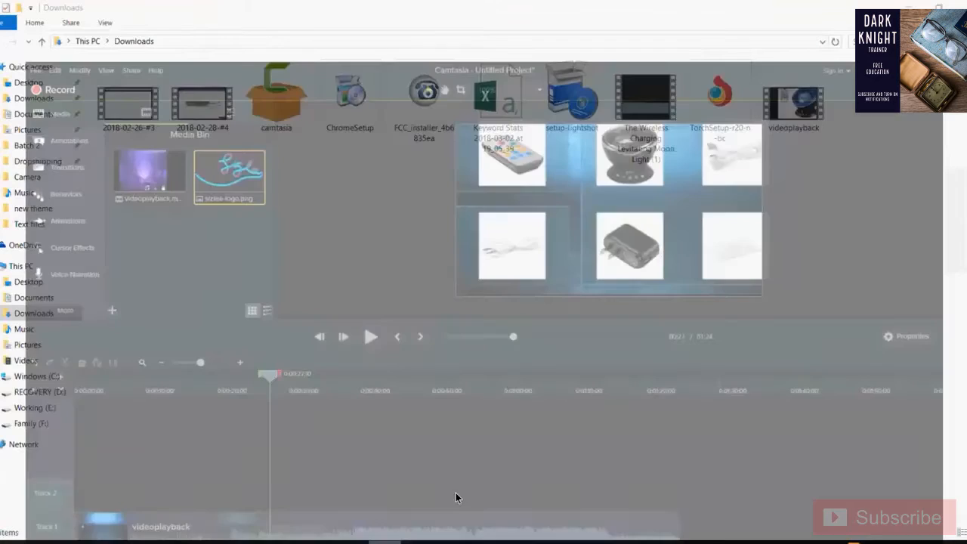
pyautogui.rightClick(200, 124)
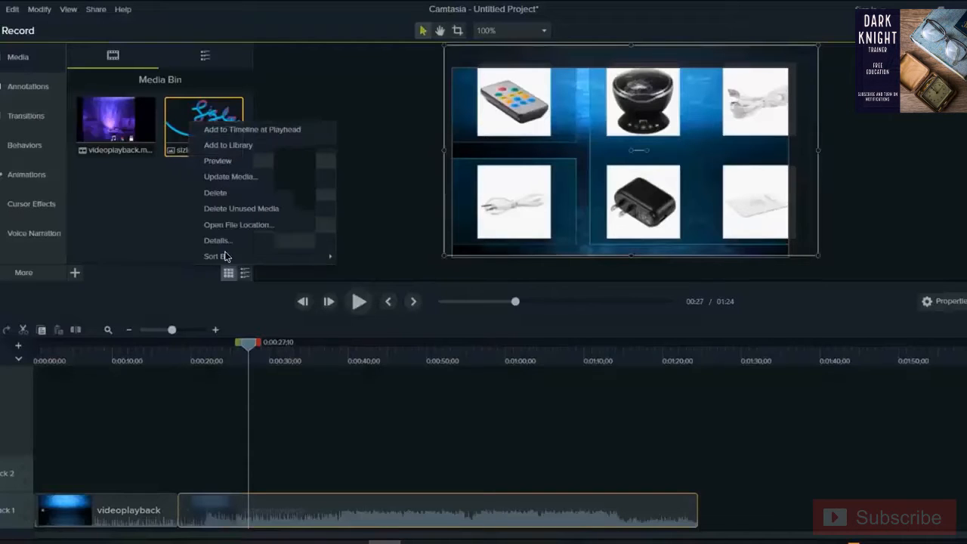
pyautogui.click(210, 193)
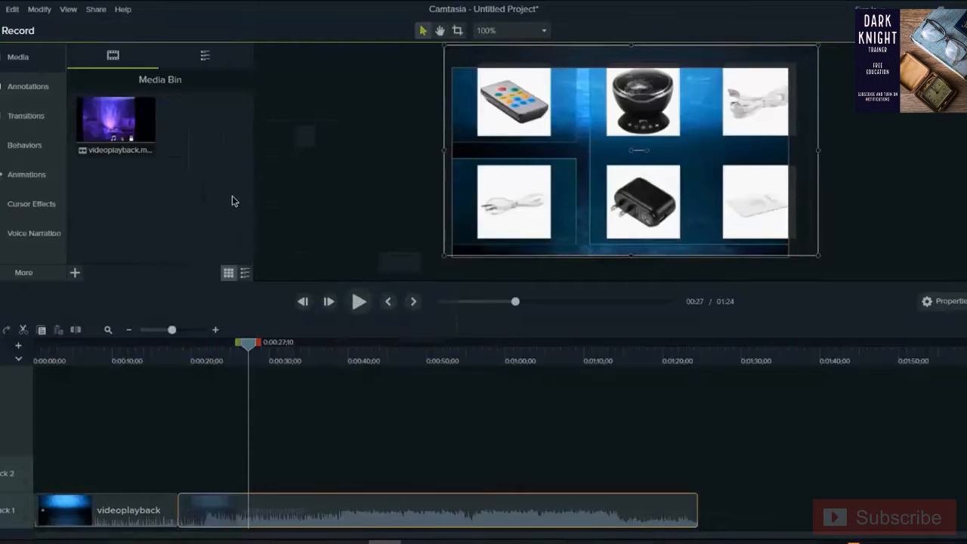
pyautogui.rightClick(119, 129)
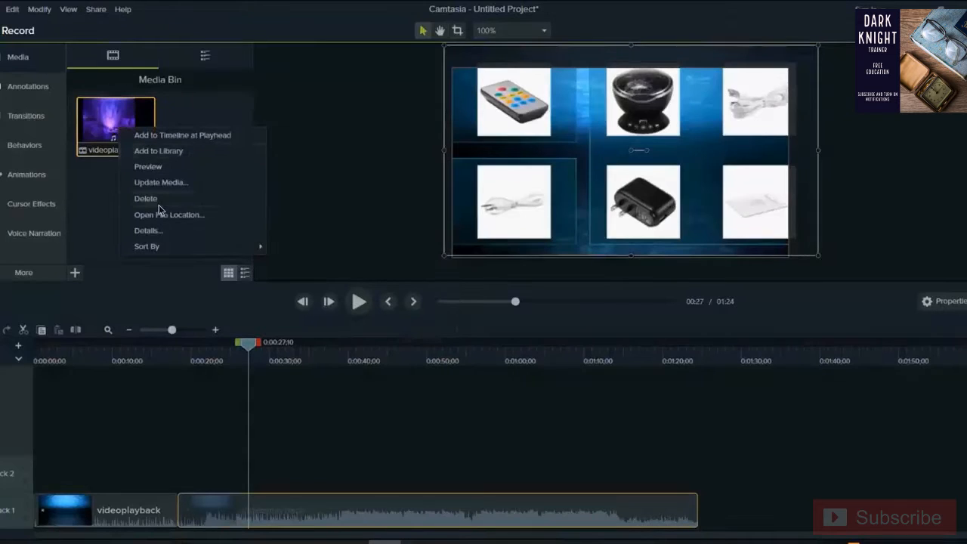
pyautogui.click(145, 198)
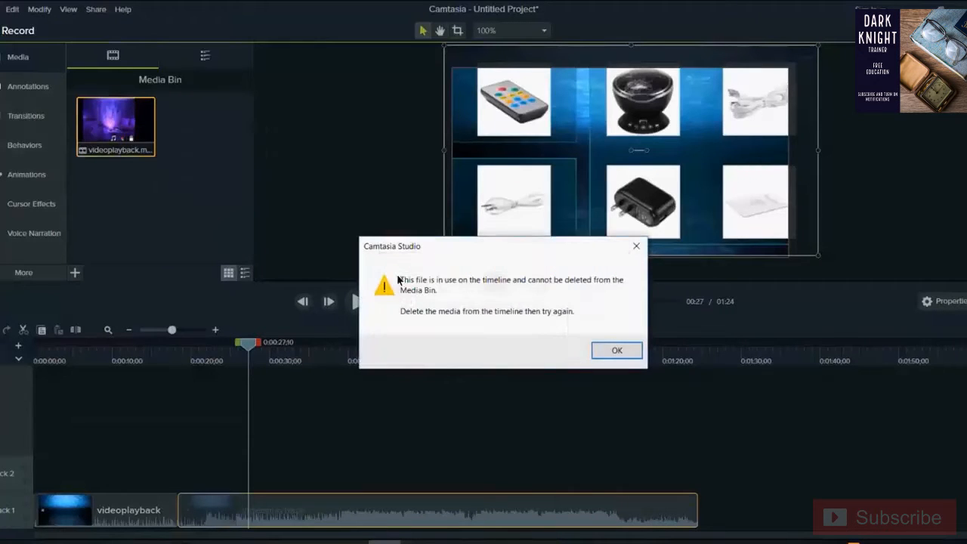
pyautogui.click(614, 351)
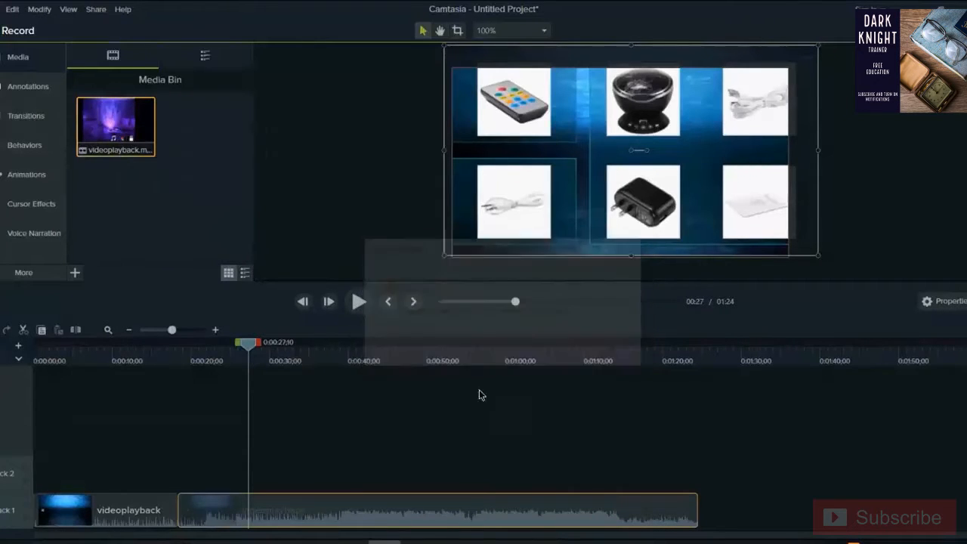
# - Delete both clips from the timeline, then remove videoplayback from the Media Bin
pyautogui.rightClick(248, 519)
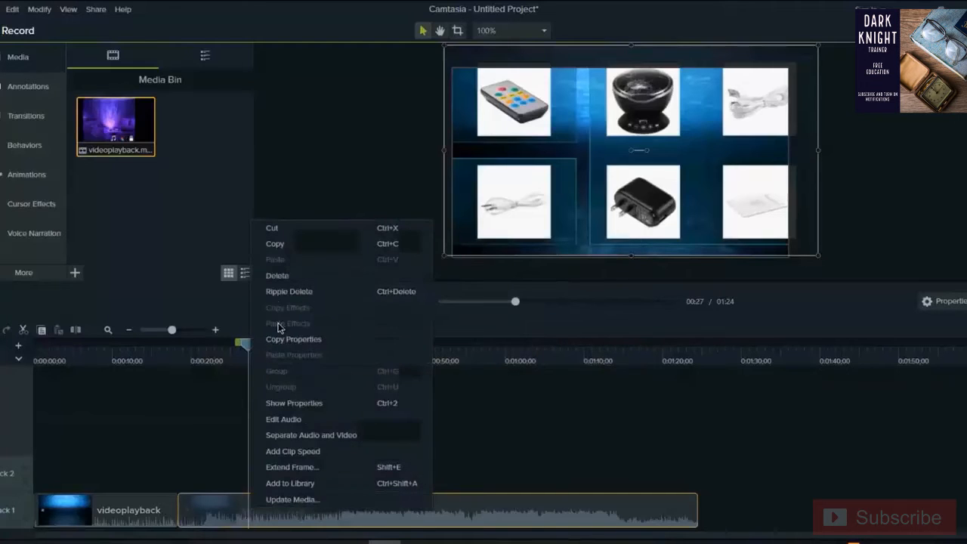
pyautogui.click(277, 276)
pyautogui.rightClick(116, 490)
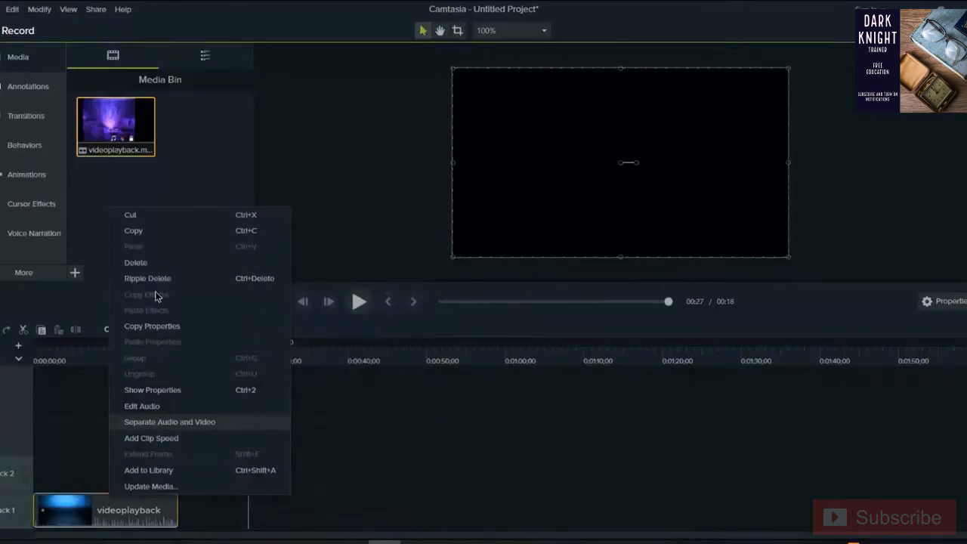
pyautogui.click(151, 267)
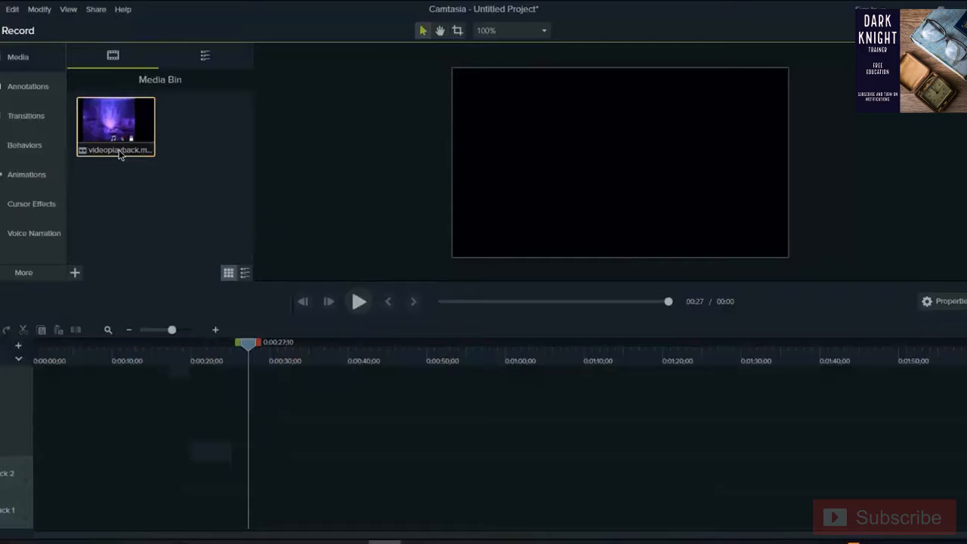
pyautogui.rightClick(120, 153)
pyautogui.click(186, 226)
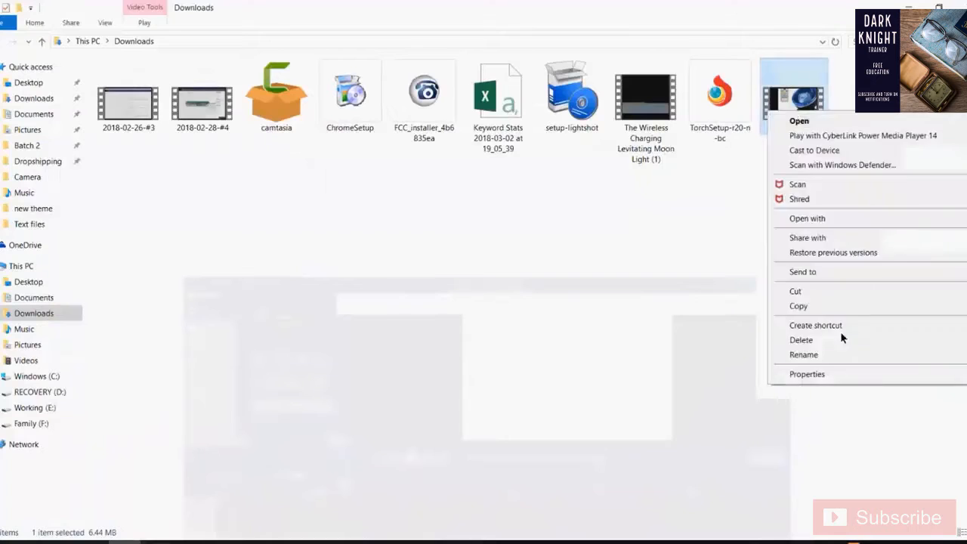
# - Rename videoplayback to 'Ocean Wave Projector', correcting the mistyped ending before committing
pyautogui.click(811, 355)
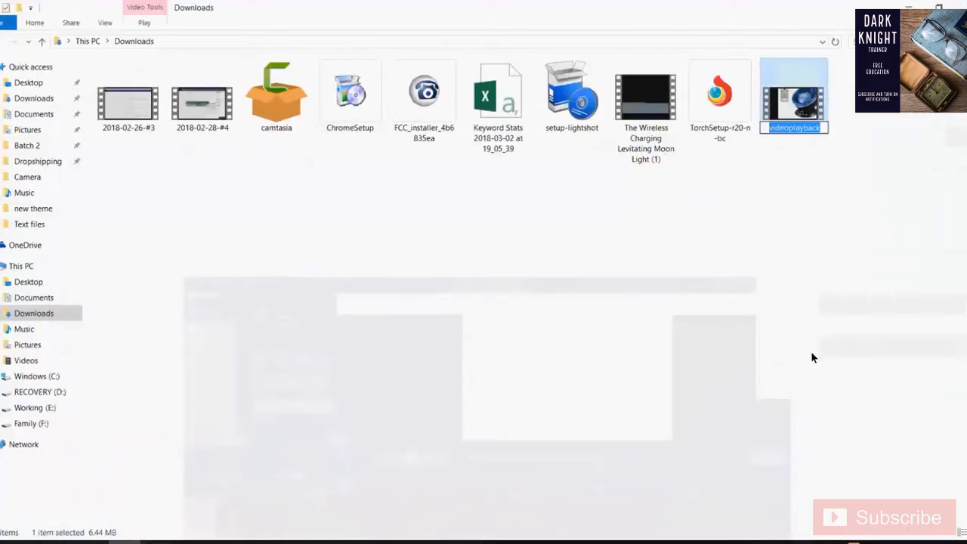
pyautogui.write('Ocean ')
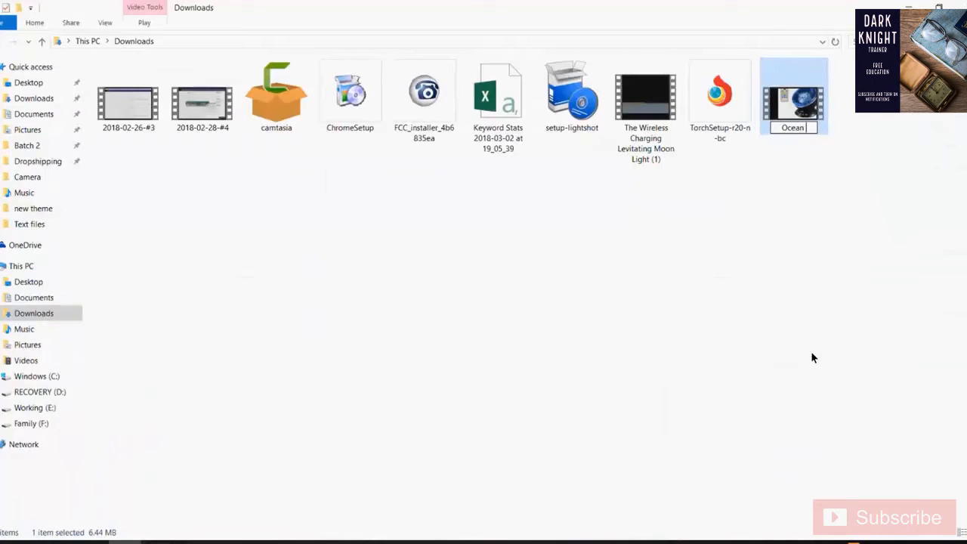
pyautogui.write('Wave')
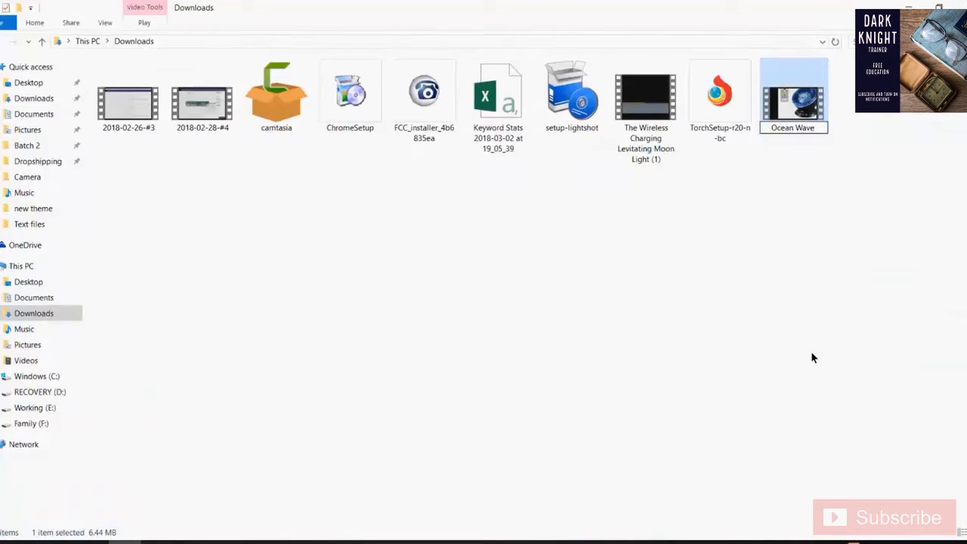
pyautogui.write(' Projector')
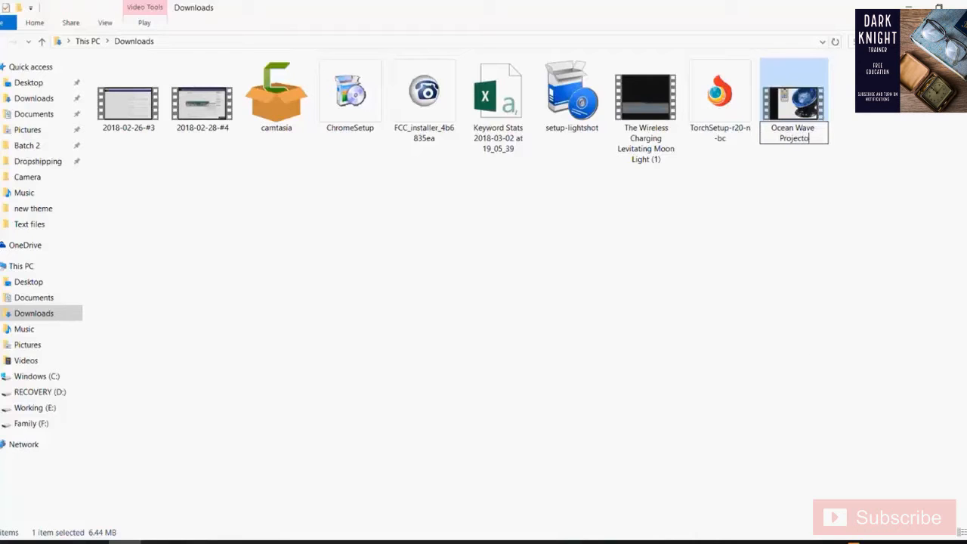
pyautogui.click(373, 423)
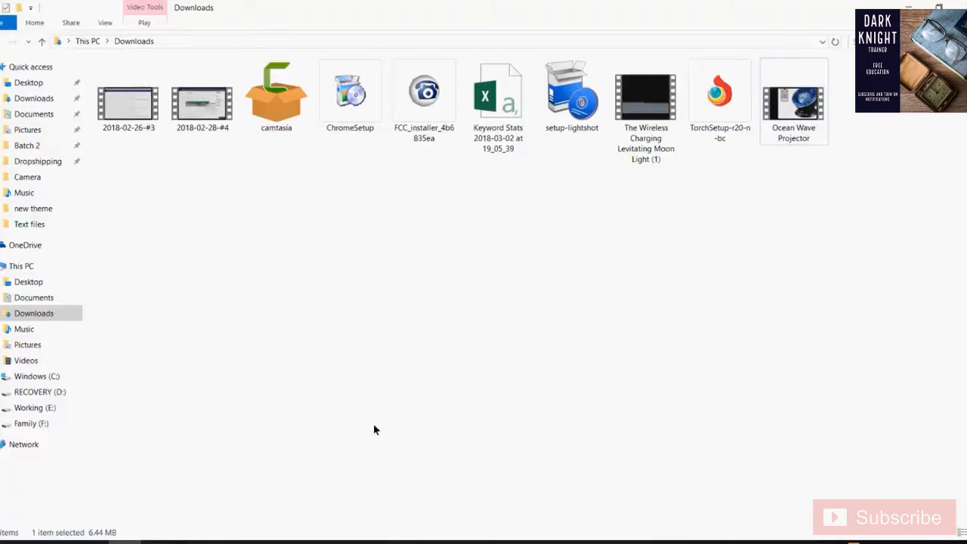
# - Load youtube.com in the former AliExpress tab, then return to the YouTube tab
pyautogui.hotkey('alt', 'Tab')
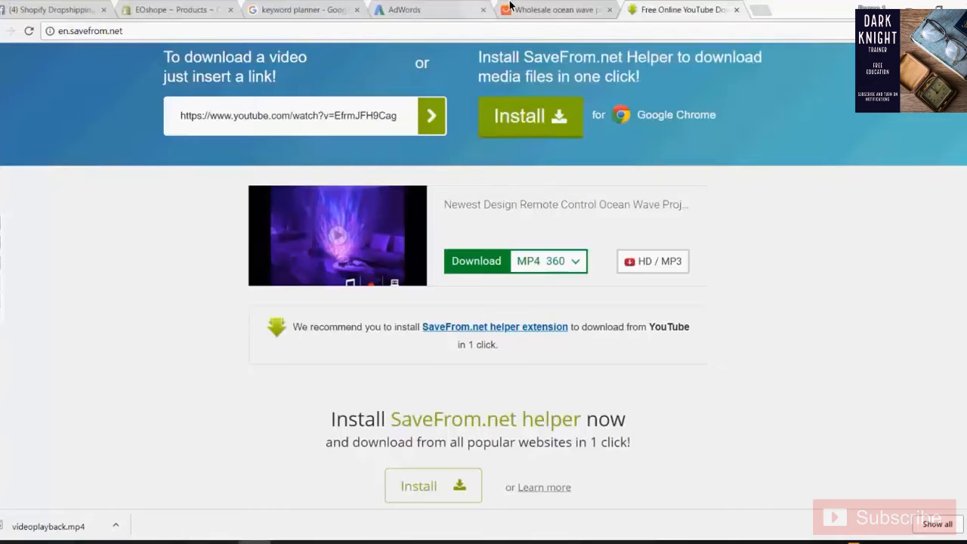
pyautogui.click(510, 6)
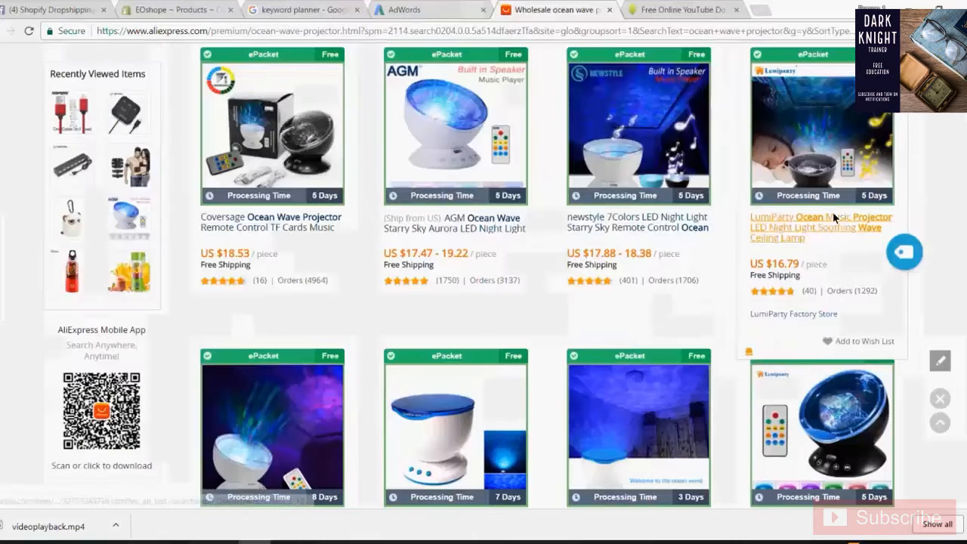
pyautogui.scroll(4, 833, 211)
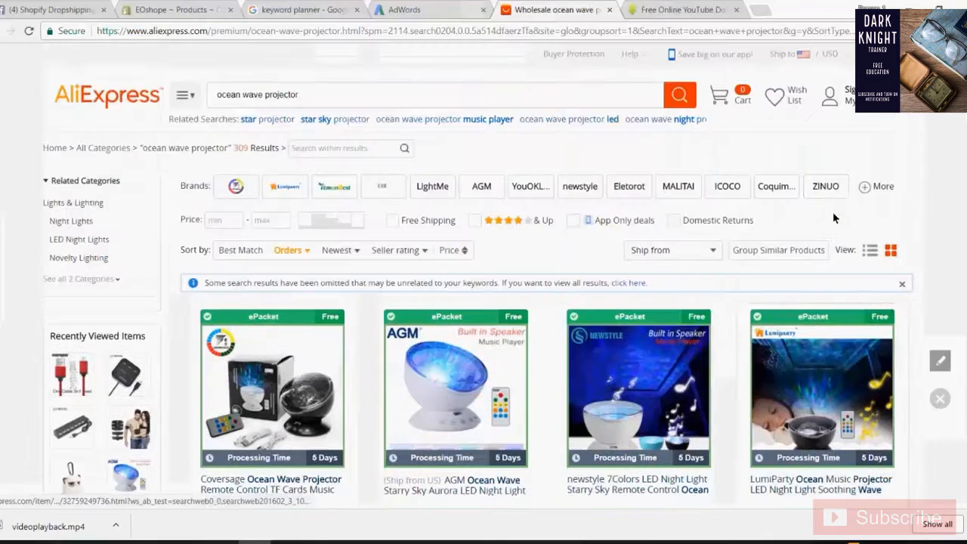
pyautogui.click(467, 29)
pyautogui.write('you')
pyautogui.press('Return')
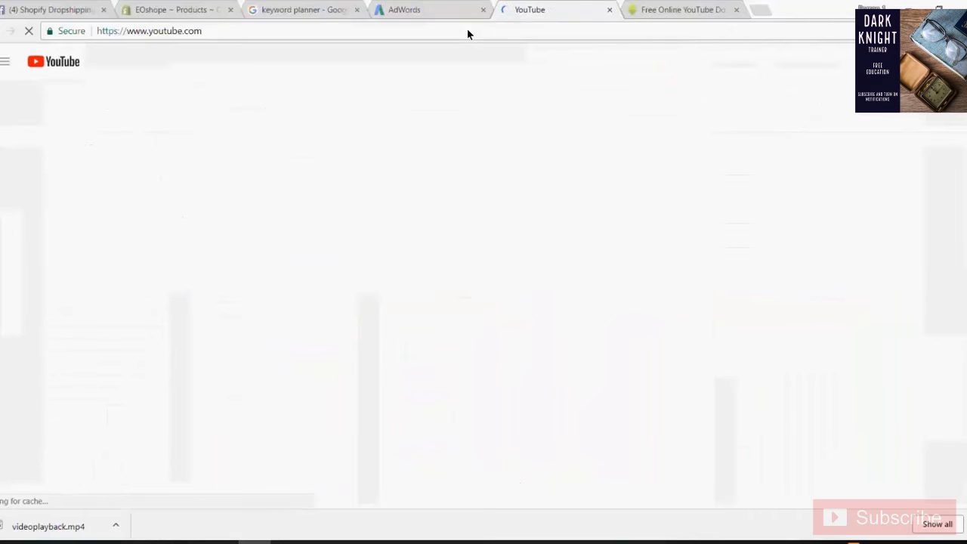
pyautogui.click(654, 8)
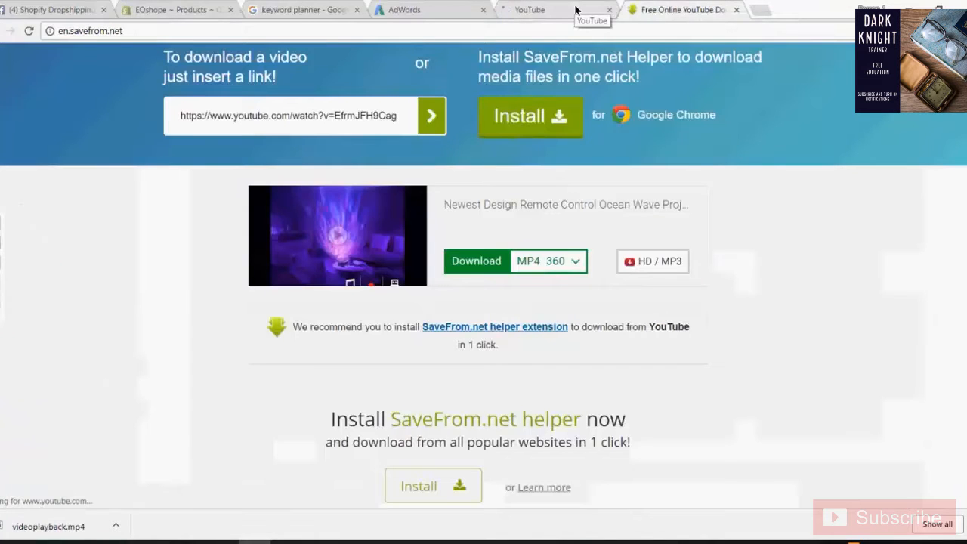
pyautogui.click(575, 9)
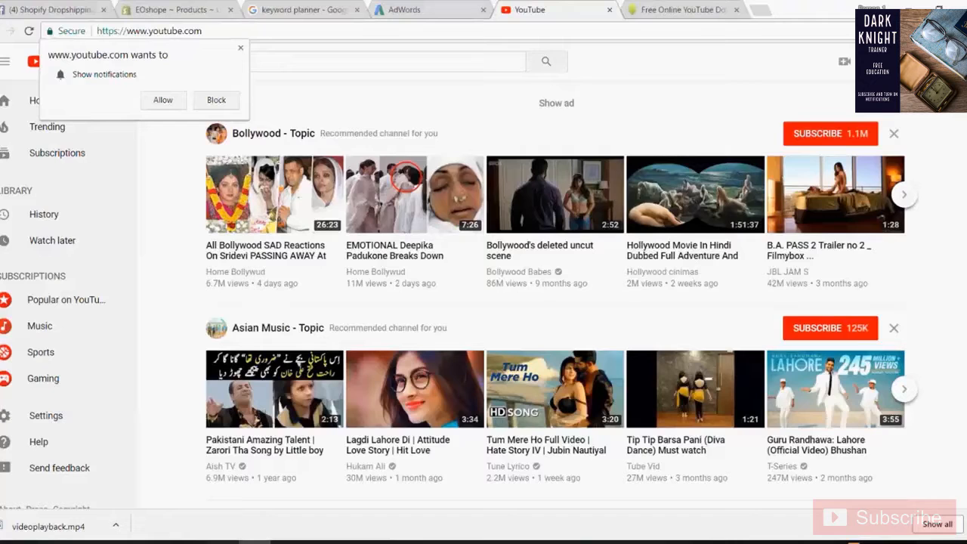
# - Dismiss the notification prompt and go to your own channel from the account menu
pyautogui.click(936, 61)
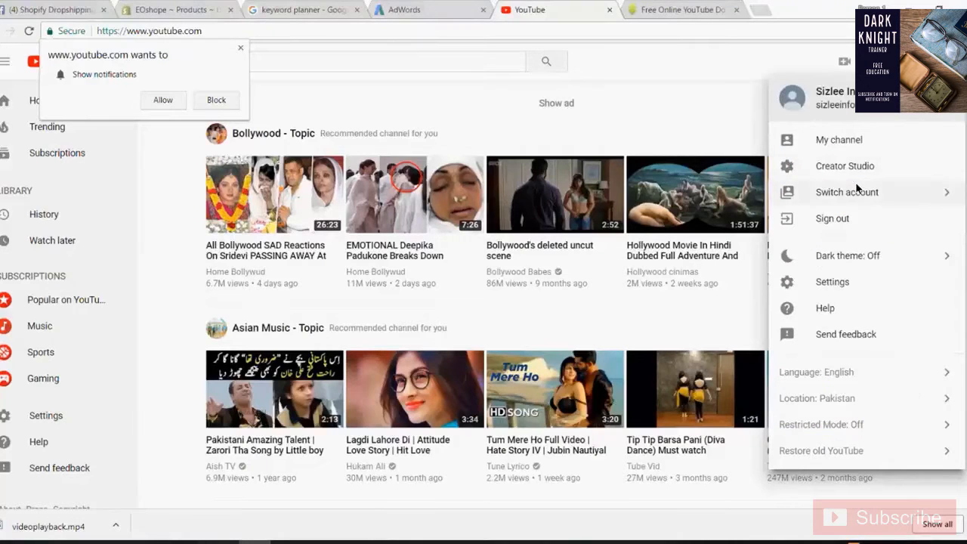
pyautogui.click(702, 89)
pyautogui.click(240, 47)
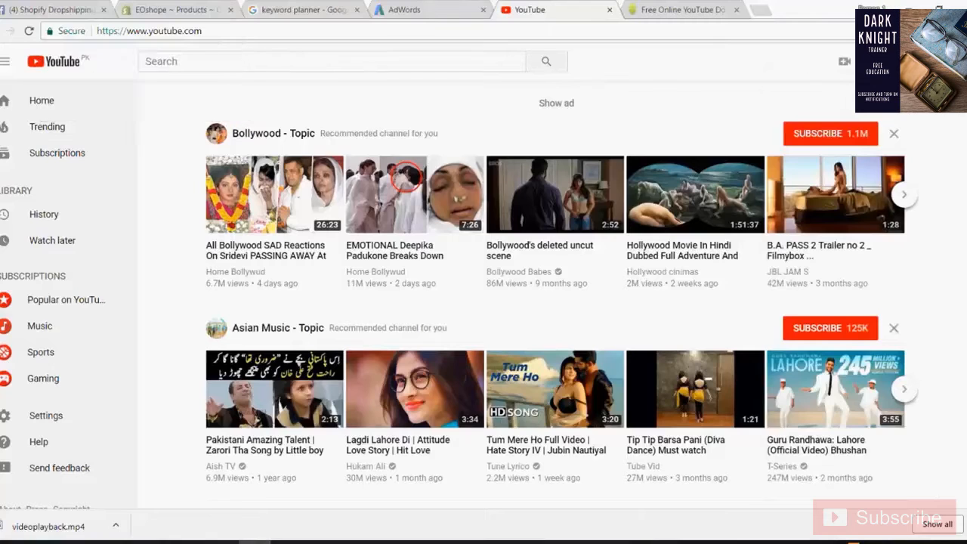
pyautogui.click(937, 61)
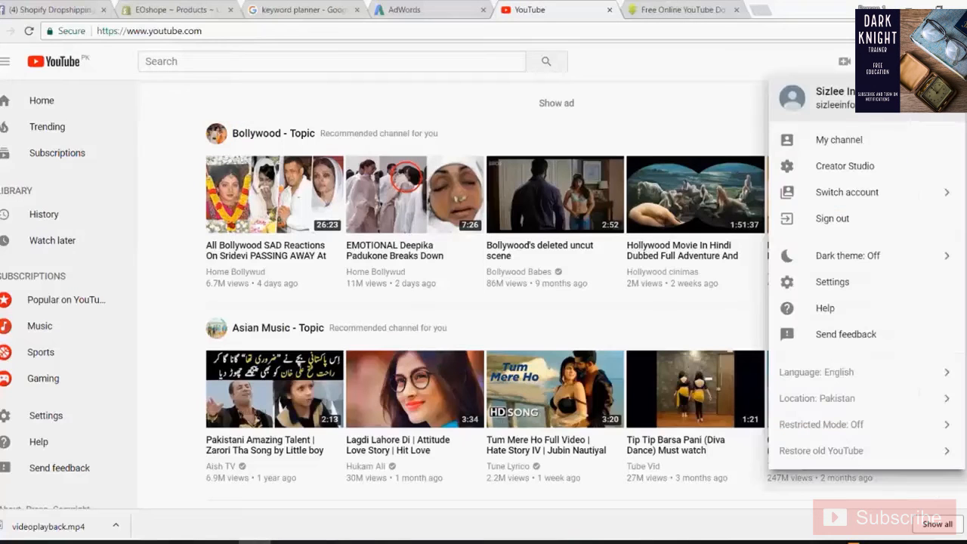
pyautogui.click(850, 147)
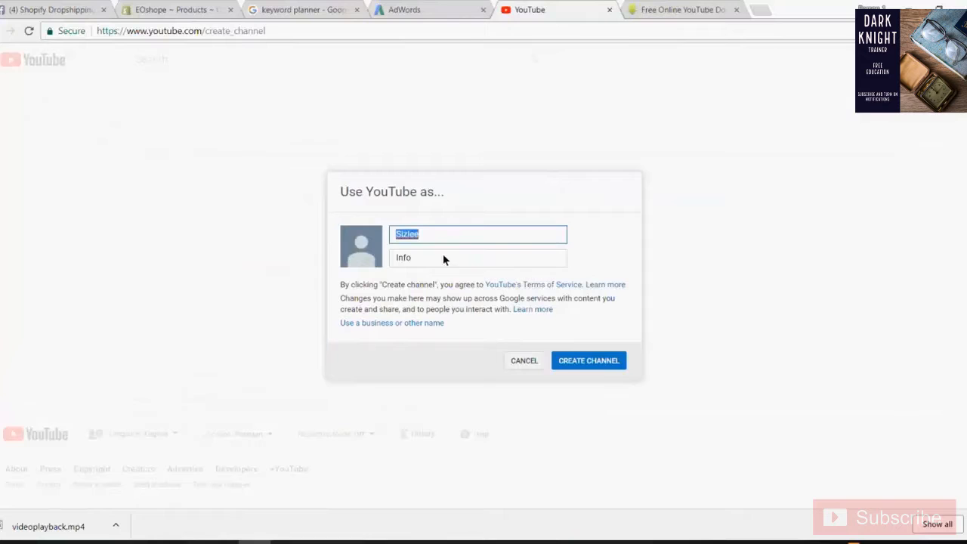
# - Check the first and last name fields and create the channel
pyautogui.moveTo(443, 256); pyautogui.dragTo(276, 257)
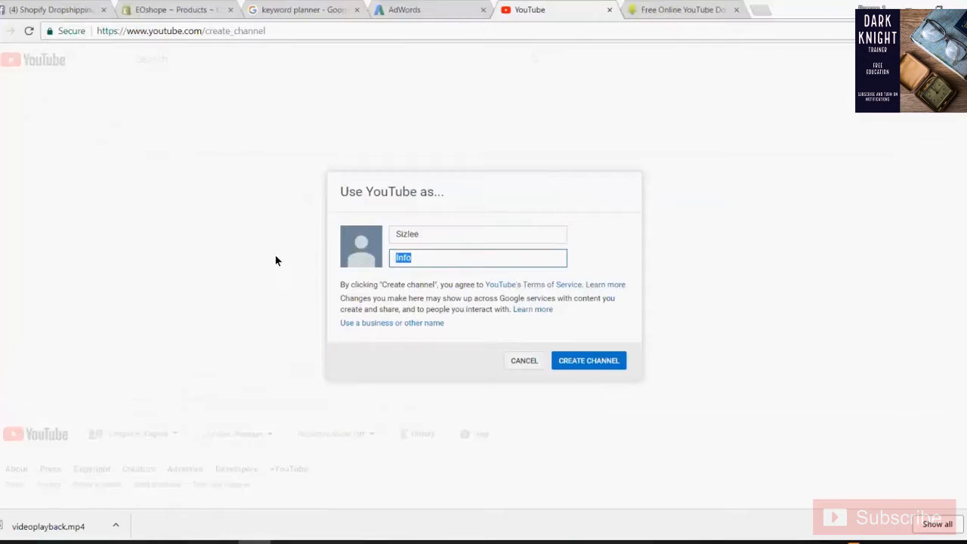
pyautogui.moveTo(431, 240); pyautogui.dragTo(363, 243)
pyautogui.moveTo(451, 259); pyautogui.dragTo(359, 251)
pyautogui.click(481, 240)
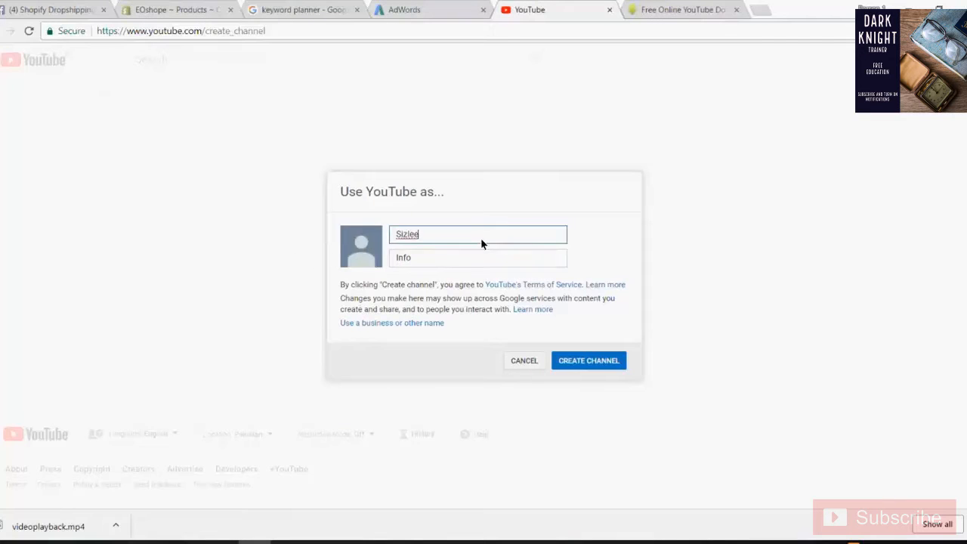
pyautogui.moveTo(496, 231); pyautogui.dragTo(380, 241)
pyautogui.click(443, 261)
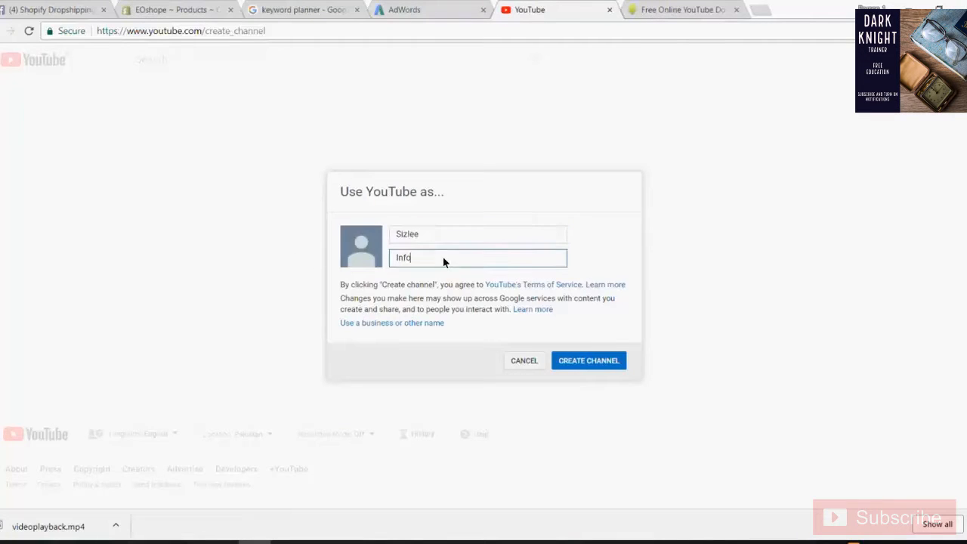
pyautogui.moveTo(443, 261); pyautogui.dragTo(374, 268)
pyautogui.click(591, 360)
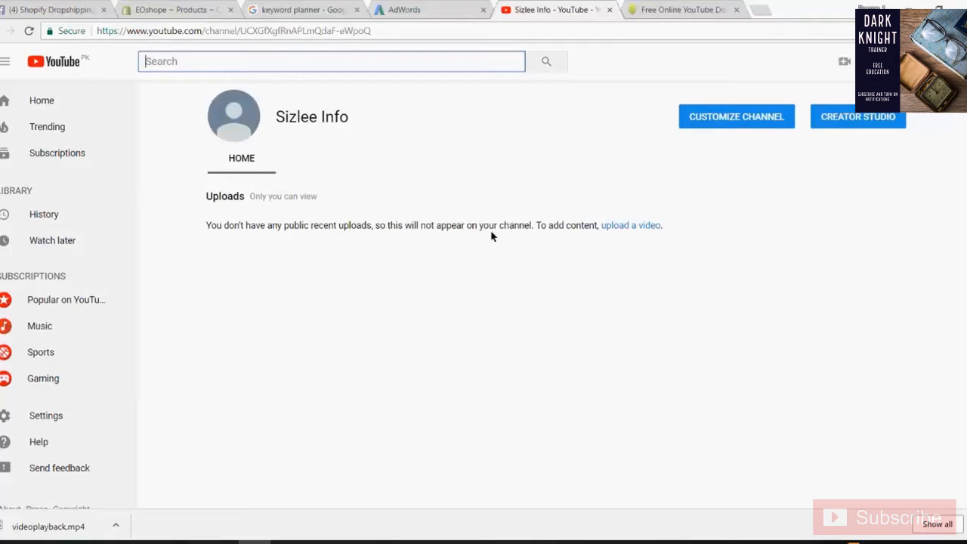
# - Reload the channel page in the classic disable_polymer layout
pyautogui.click(742, 122)
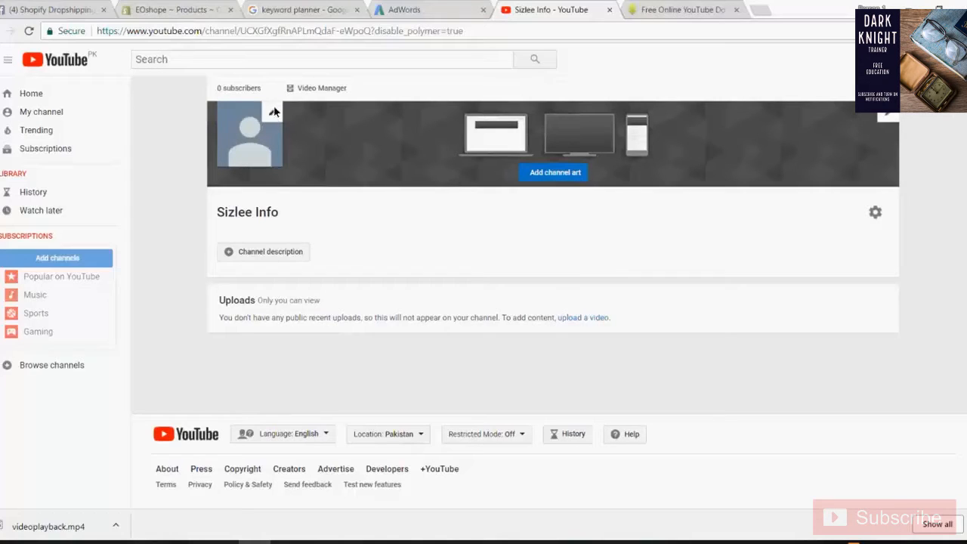
pyautogui.moveTo(848, 121)
# - Set the new upload's privacy to Unlisted and start selecting a video file
pyautogui.click(892, 60)
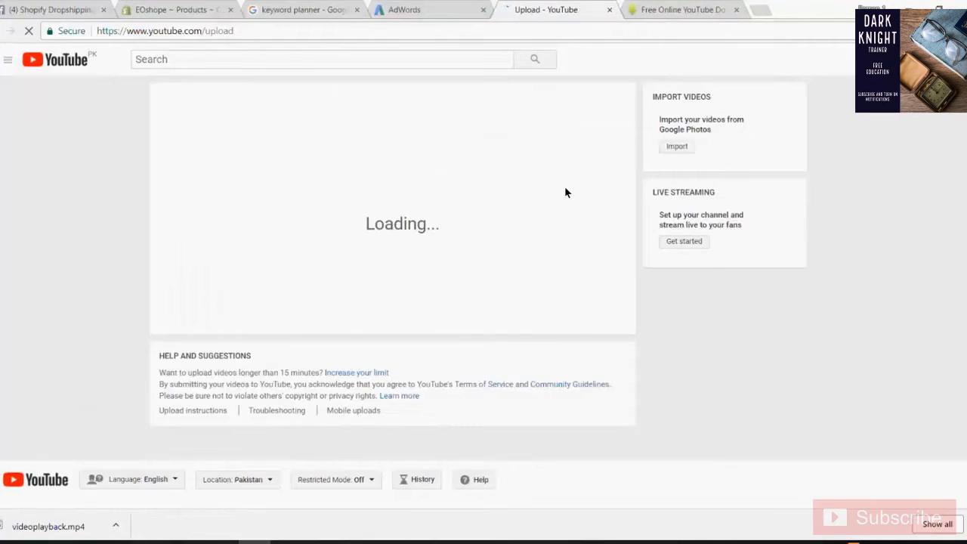
pyautogui.click(408, 260)
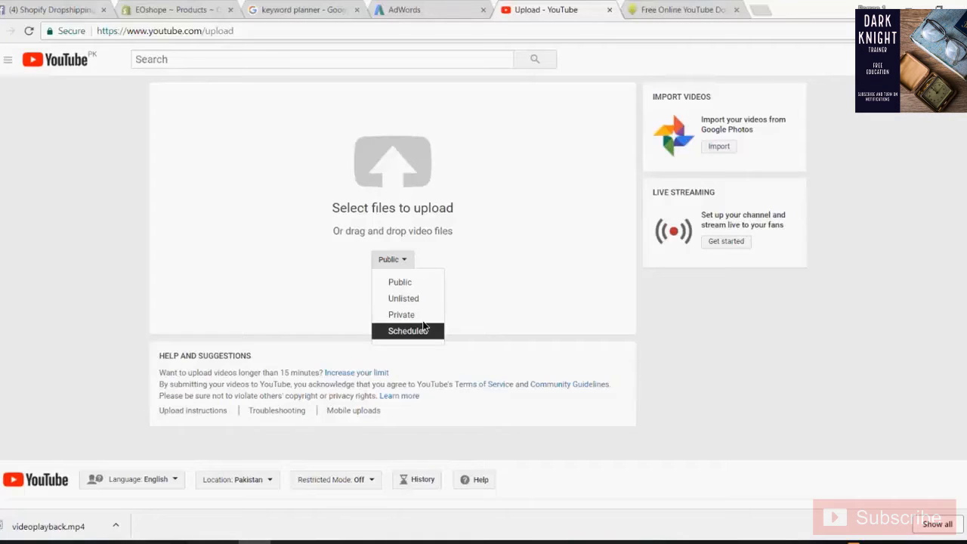
pyautogui.click(429, 301)
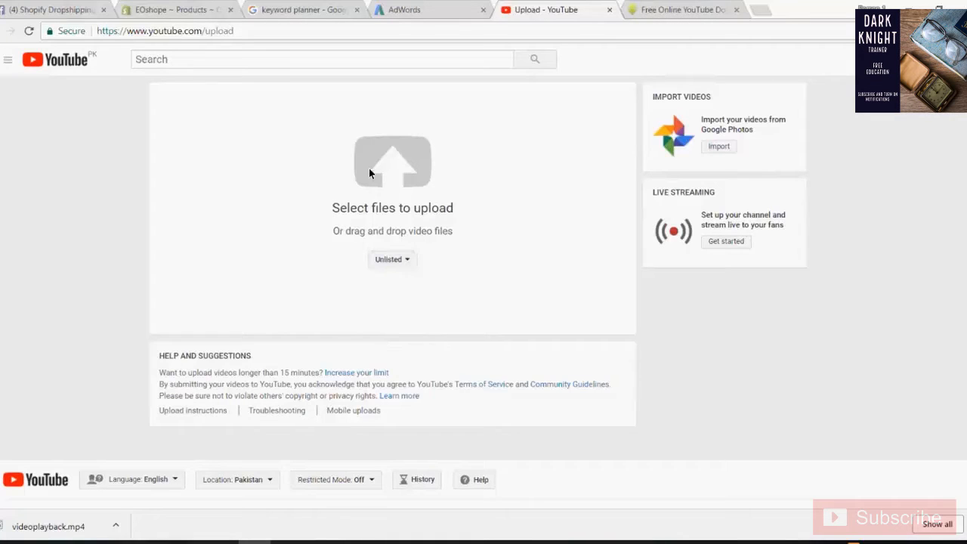
pyautogui.click(432, 178)
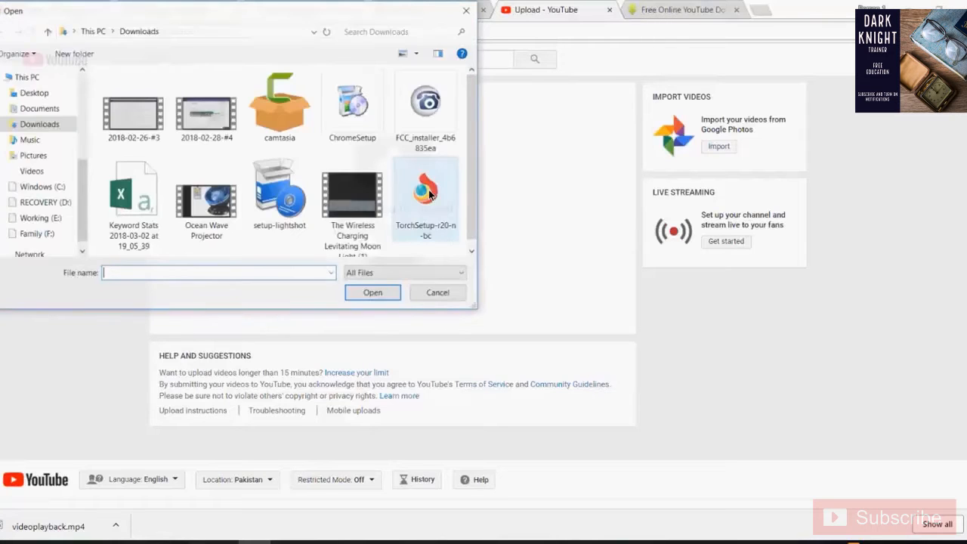
# - Choose Ocean Wave Projector from Downloads to start the upload
pyautogui.click(215, 212)
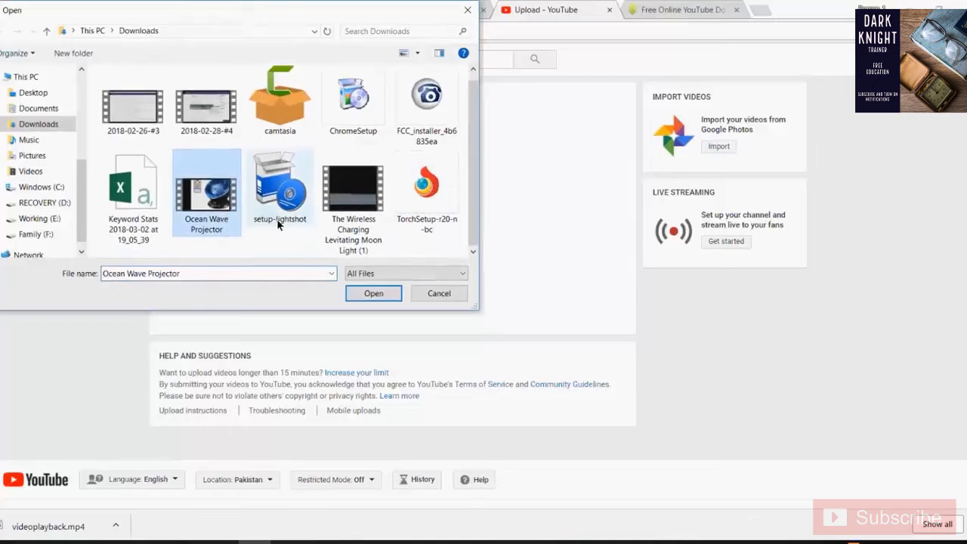
pyautogui.click(375, 293)
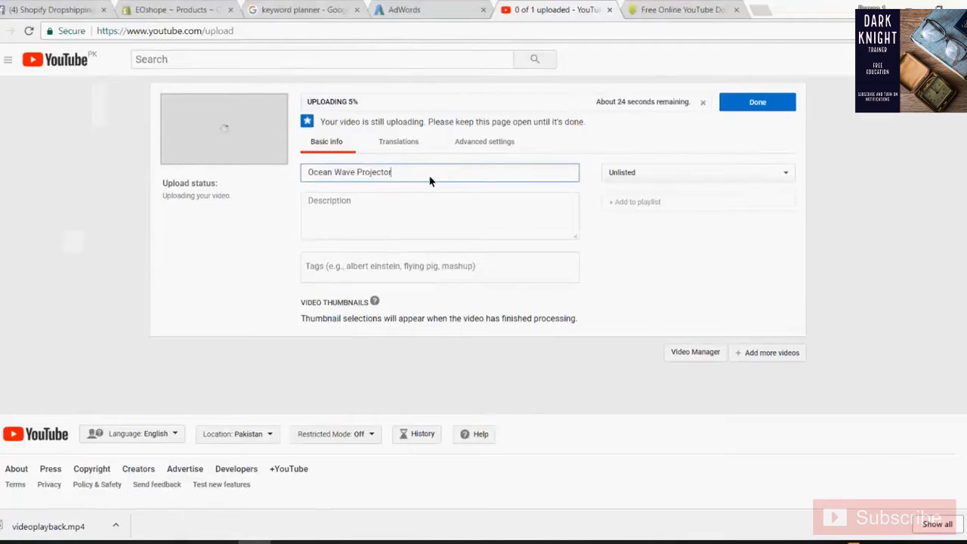
# - Check the Ocean Wave Projector title, click into Description, and restore the Classes Notepad notes
pyautogui.moveTo(431, 175); pyautogui.dragTo(302, 182)
pyautogui.click(371, 206)
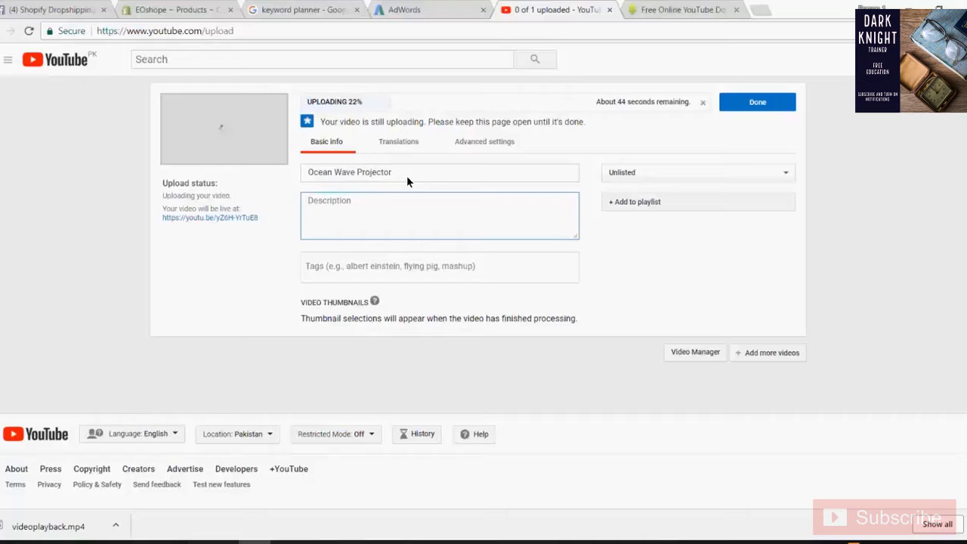
pyautogui.click(432, 173)
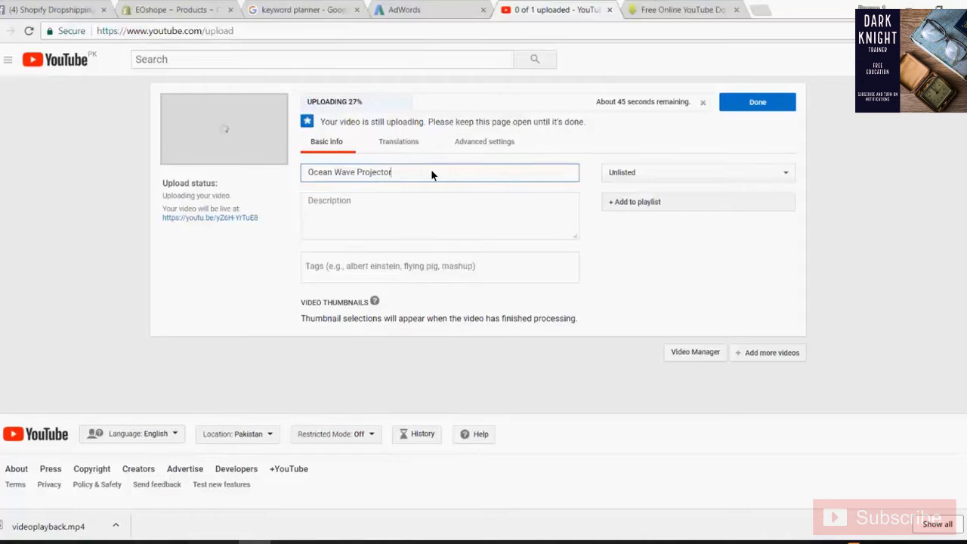
pyautogui.moveTo(363, 175); pyautogui.dragTo(307, 173)
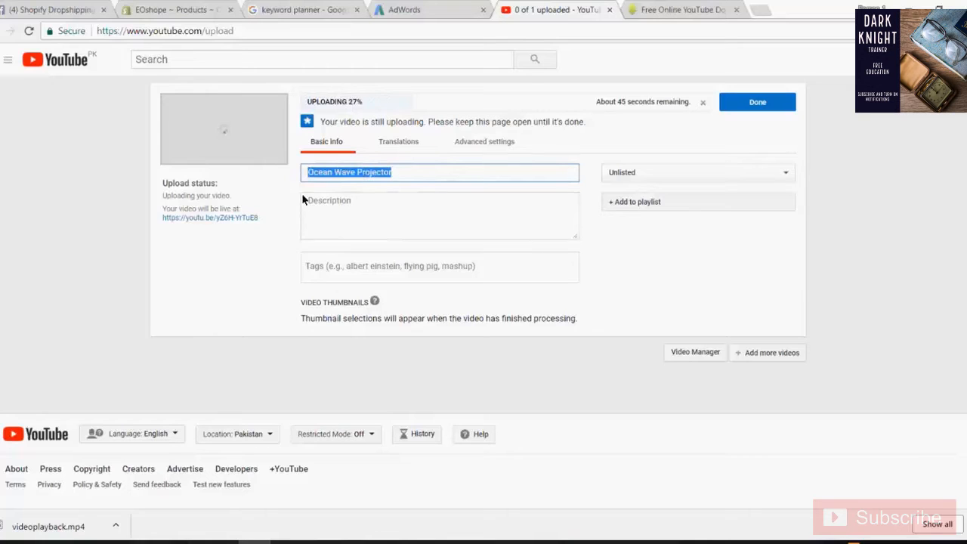
pyautogui.click(400, 212)
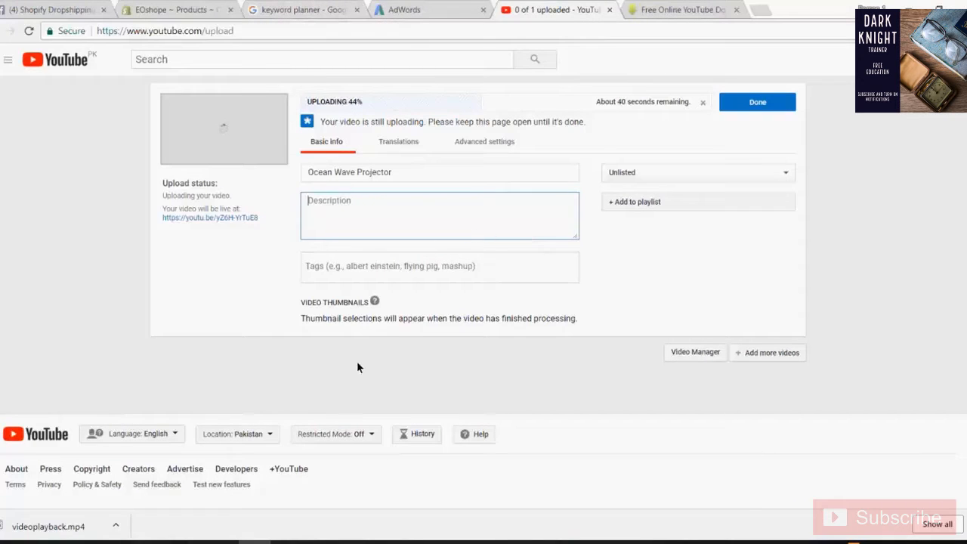
pyautogui.click(287, 542)
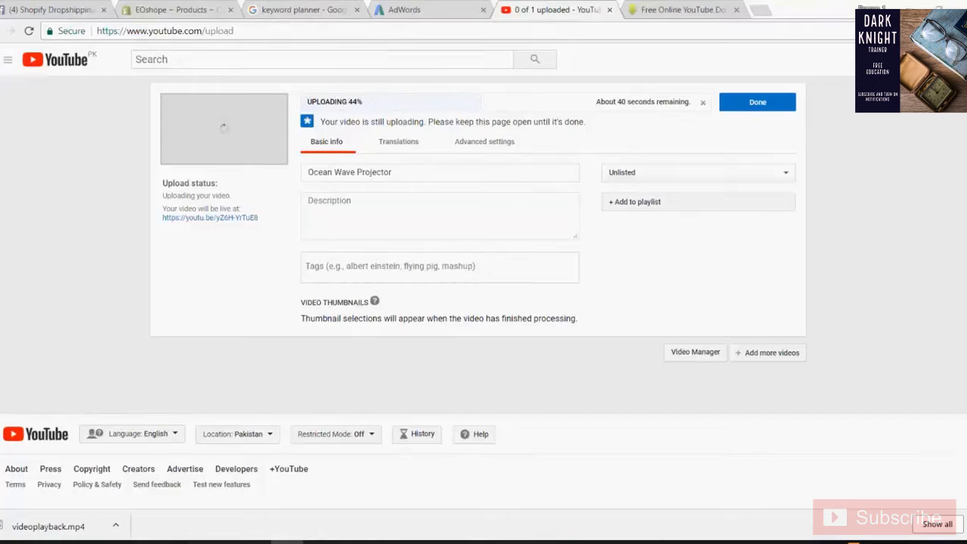
pyautogui.click(287, 542)
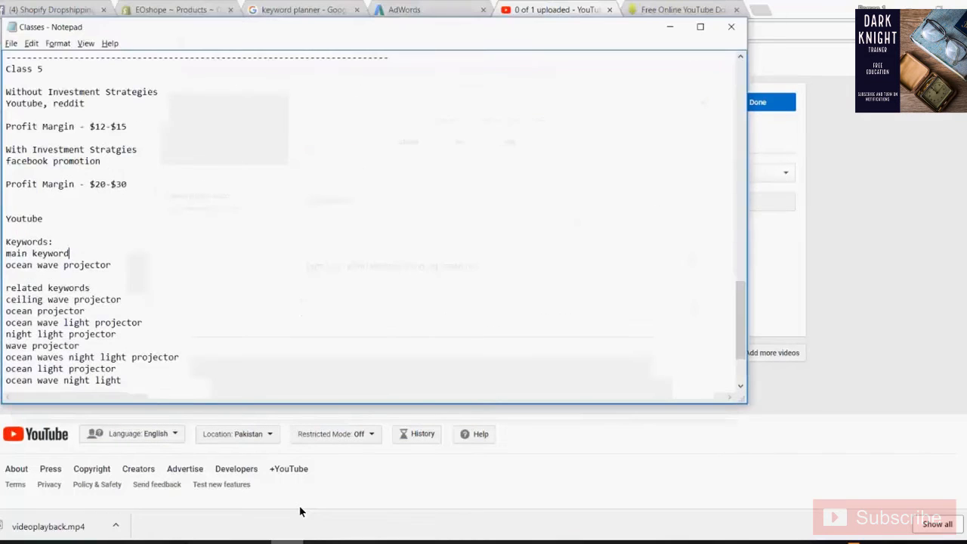
# - Paste the four new keywords at the end of the related keywords list, then return to YouTube
pyautogui.press('Down')
pyautogui.press('Down')
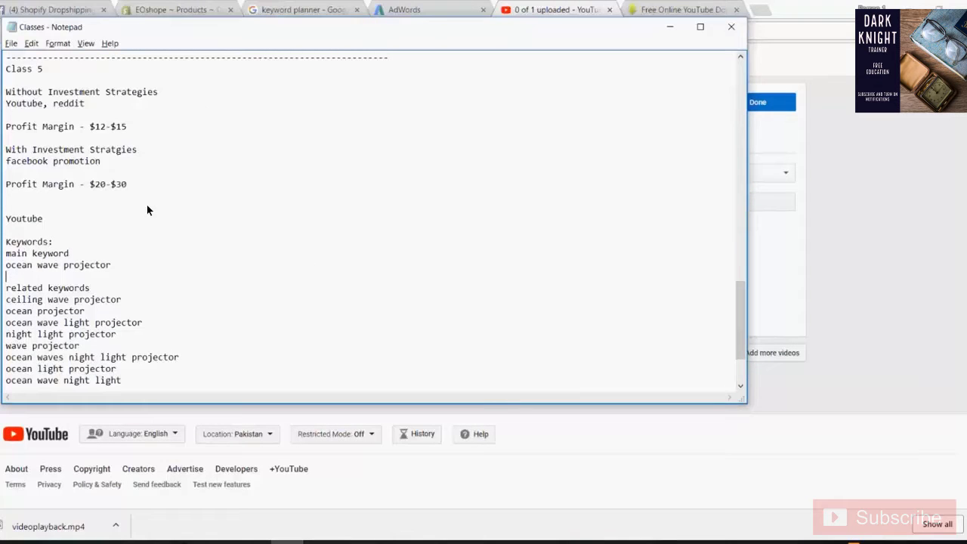
pyautogui.press('Down')
pyautogui.press('Down')
pyautogui.press('Down')
pyautogui.press('Down')
pyautogui.press('Down')
pyautogui.press('Down')
pyautogui.press('Down')
pyautogui.press('Down')
pyautogui.press('Down')
pyautogui.press('Down')
pyautogui.press('Down')
pyautogui.press('Down')
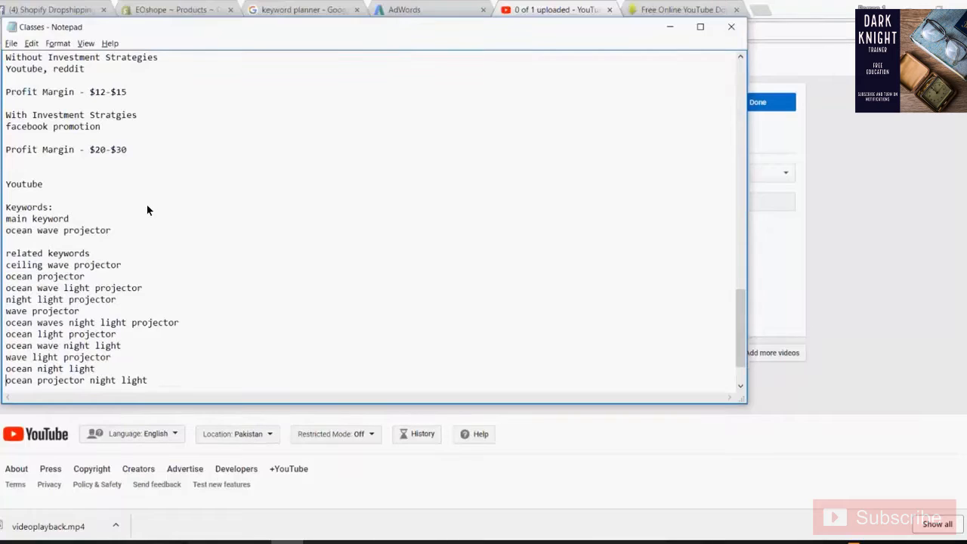
pyautogui.press('Down')
pyautogui.write('ocean wave light led night light projector night light projector with music water waves projector')
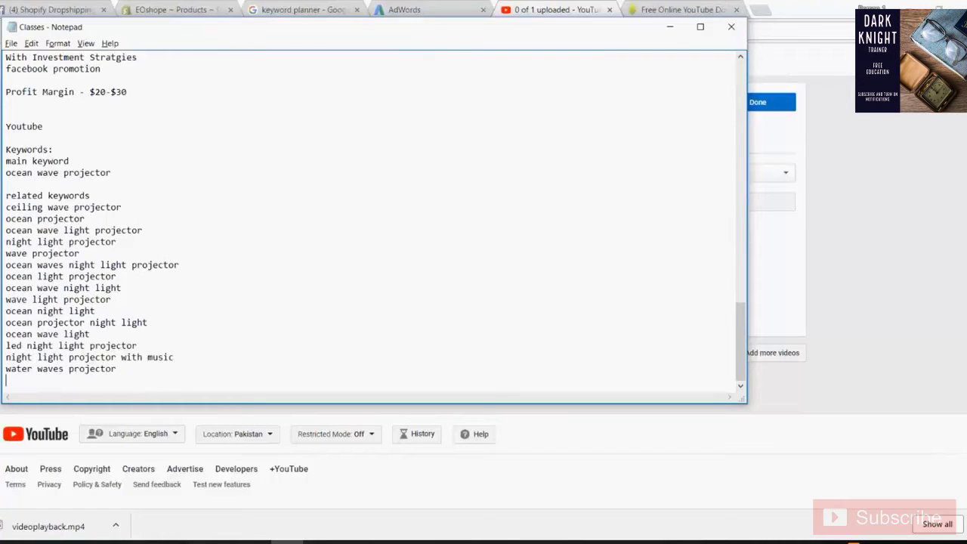
pyautogui.press('Return')
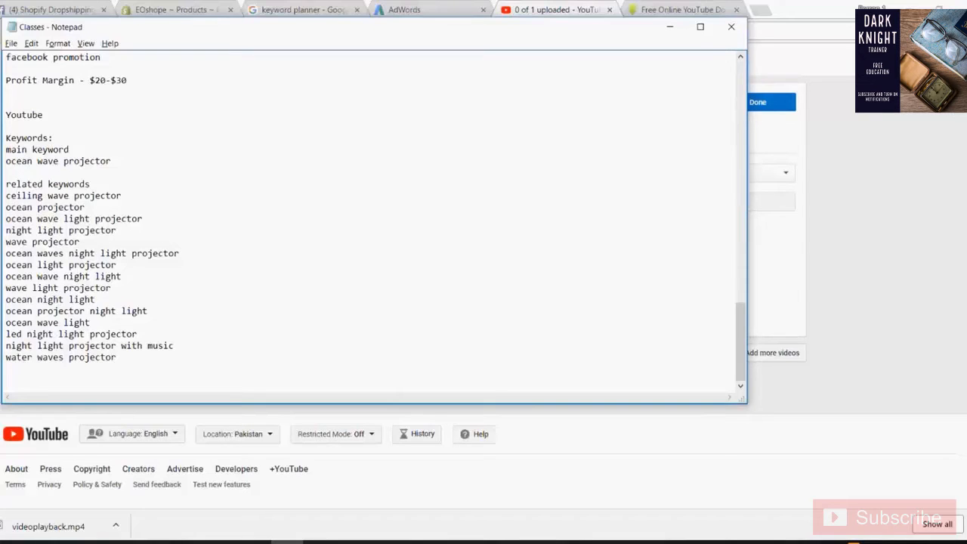
pyautogui.hotkey('alt', 'Tab')
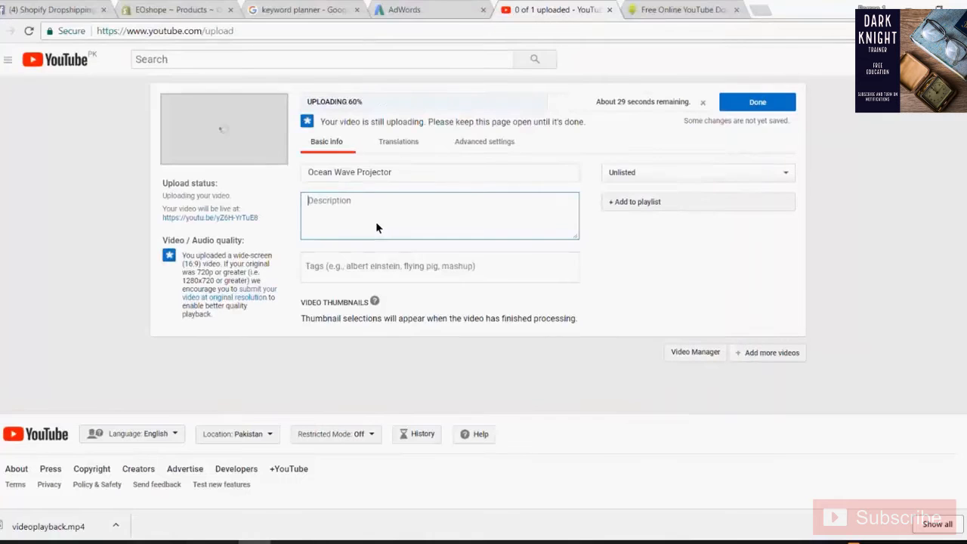
# - Copy the whole Features list from the Shopify product page, then return to the finished YouTube upload
pyautogui.hotkey('alt', 'Tab')
pyautogui.hotkey('alt', 'Tab')
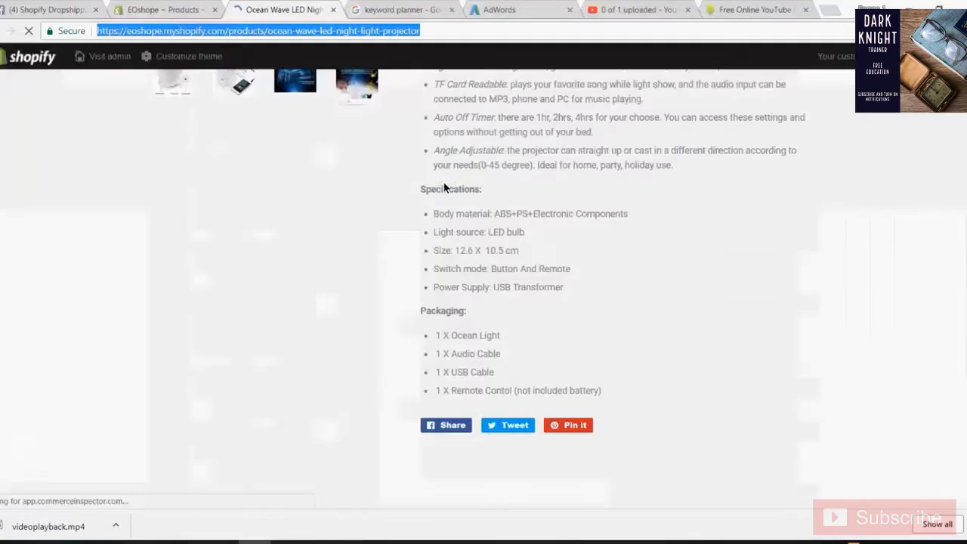
pyautogui.scroll(3, 443, 181)
pyautogui.moveTo(421, 127); pyautogui.dragTo(712, 207)
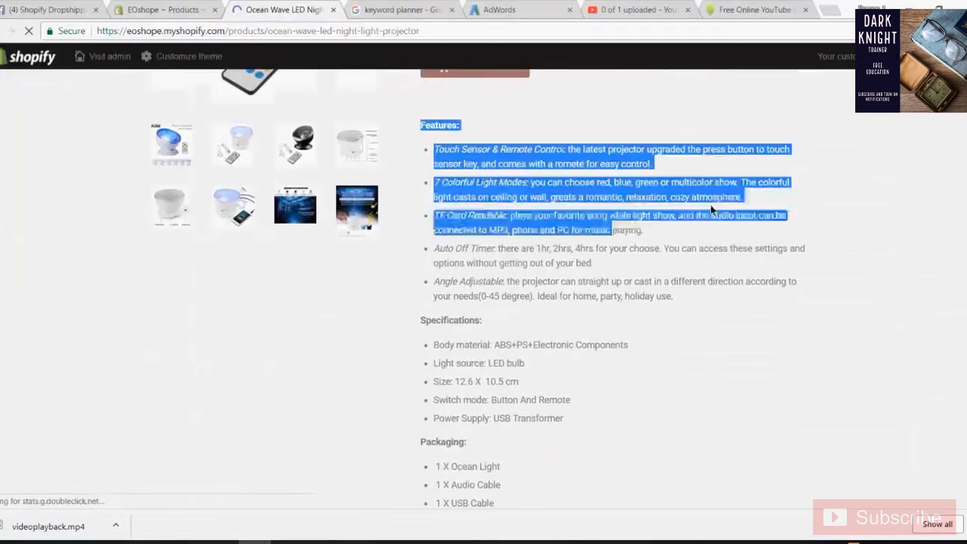
pyautogui.click(710, 204)
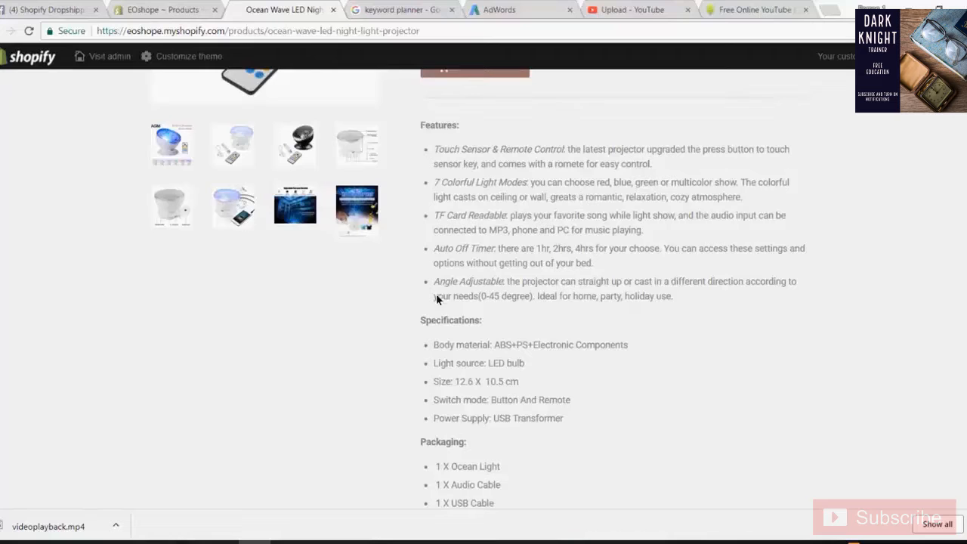
pyautogui.scroll(-3, 535, 315)
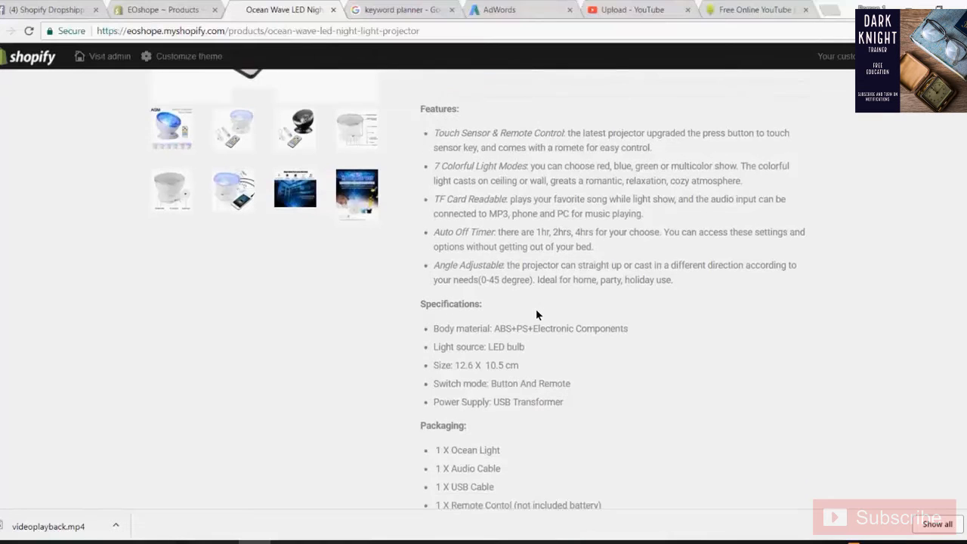
pyautogui.scroll(4, 500, 249)
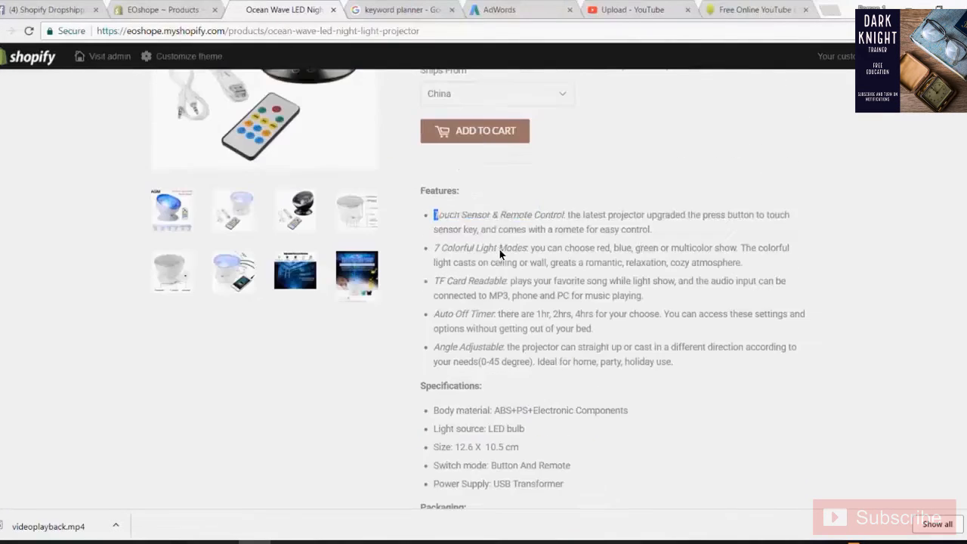
pyautogui.moveTo(435, 216); pyautogui.dragTo(747, 249)
pyautogui.moveTo(412, 188); pyautogui.dragTo(720, 361)
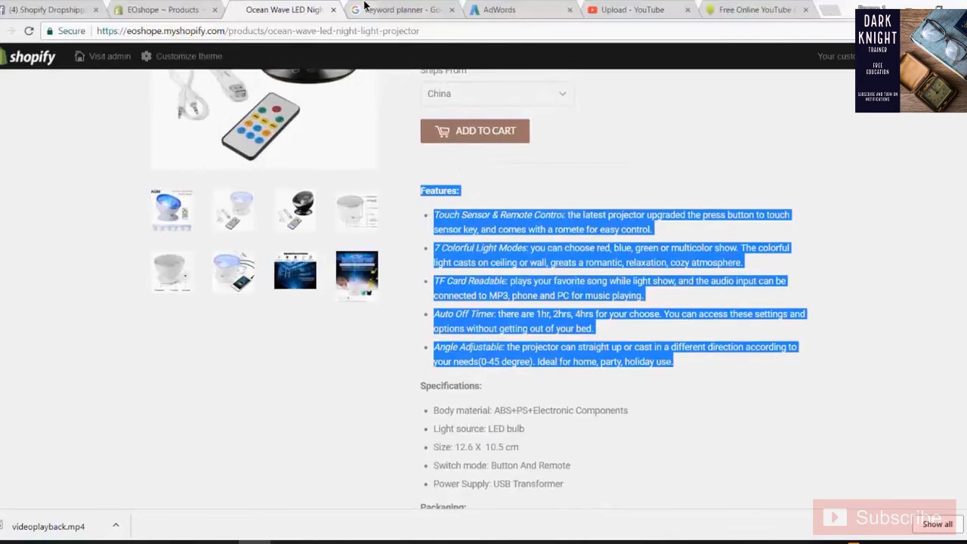
pyautogui.click(498, 9)
pyautogui.click(632, 9)
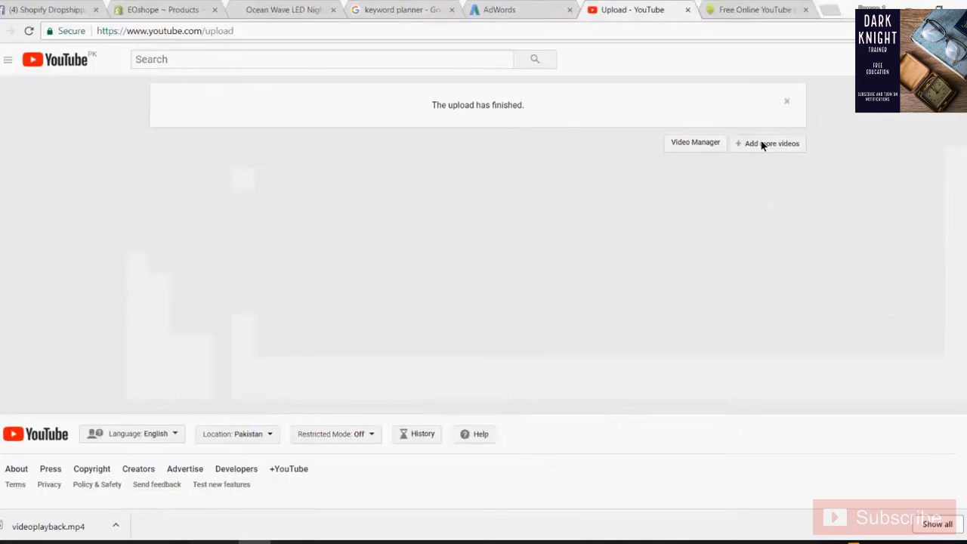
# - Open the Ocean Wave Projector video from the uploaded videos list for editing
pyautogui.click(698, 142)
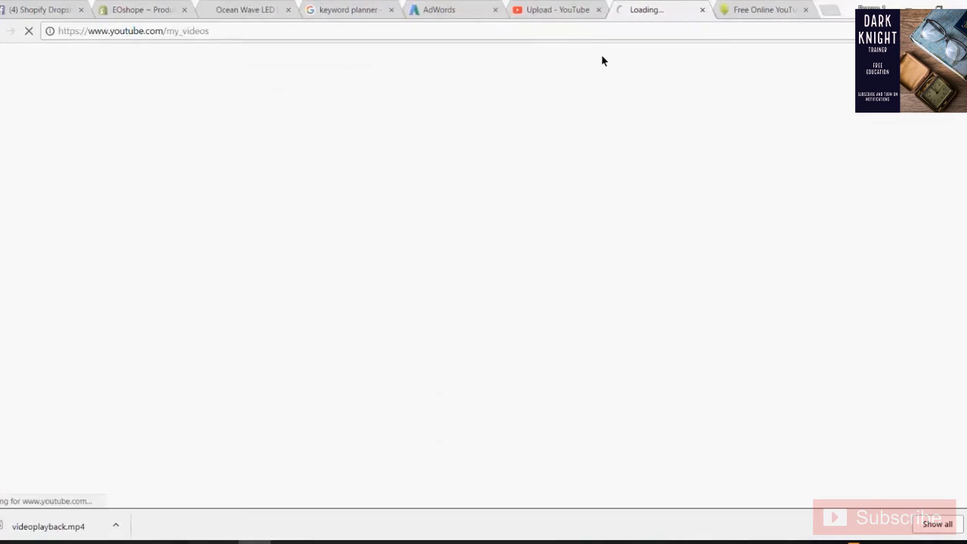
pyautogui.click(549, 9)
pyautogui.click(631, 8)
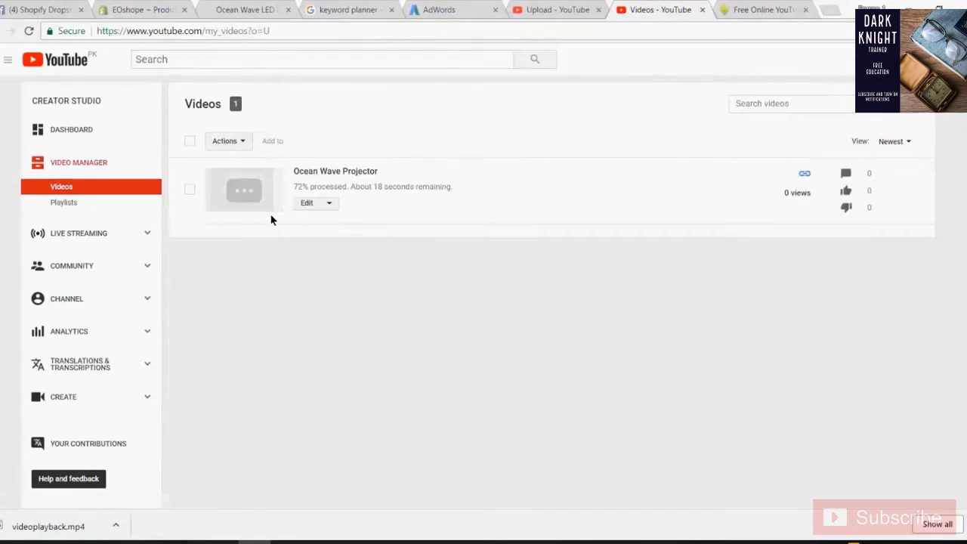
pyautogui.click(302, 203)
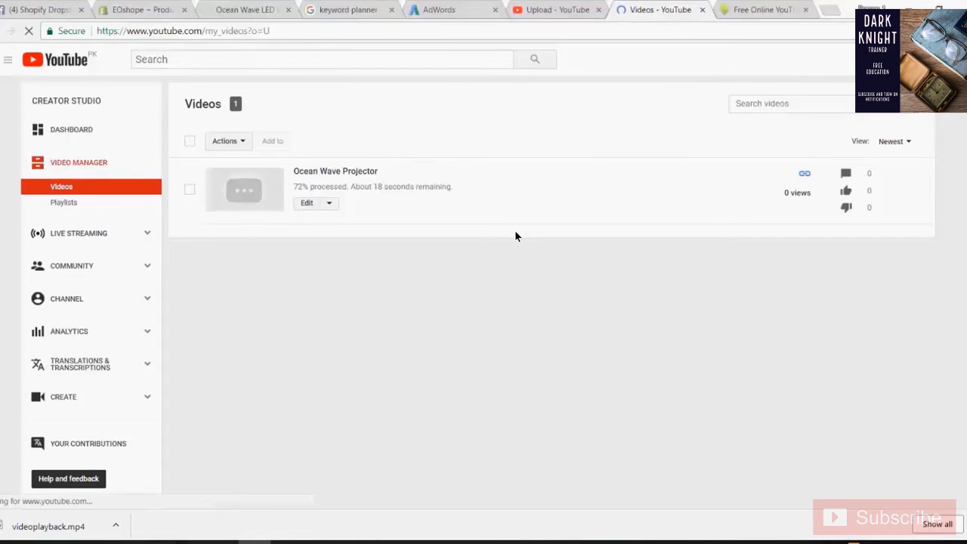
# - Paste the copied Features list into the description, undoing the accidental paste into the title
pyautogui.scroll(-1, 494, 242)
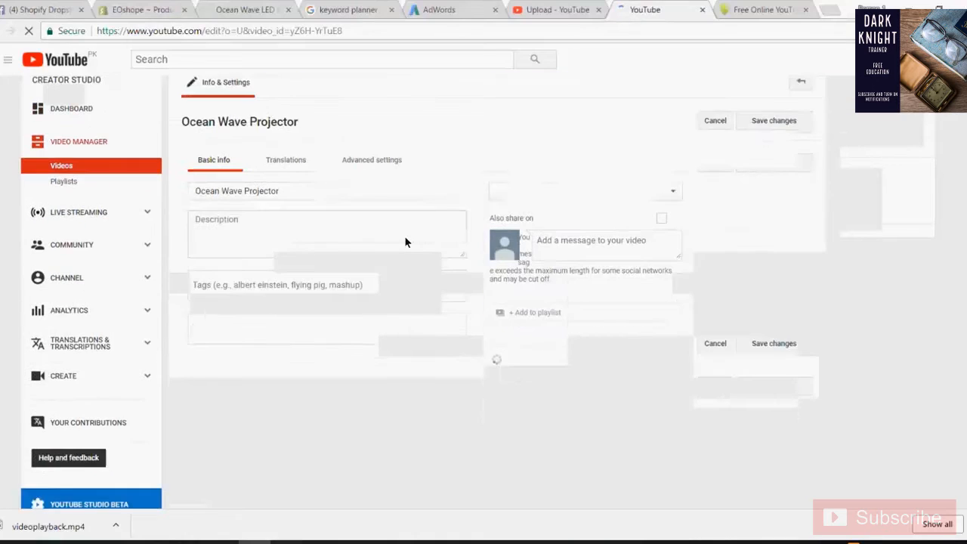
pyautogui.moveTo(178, 209); pyautogui.dragTo(102, 194)
pyautogui.click(318, 183)
pyautogui.hotkey('ctrl', 'a')
pyautogui.hotkey('ctrl', 'v')
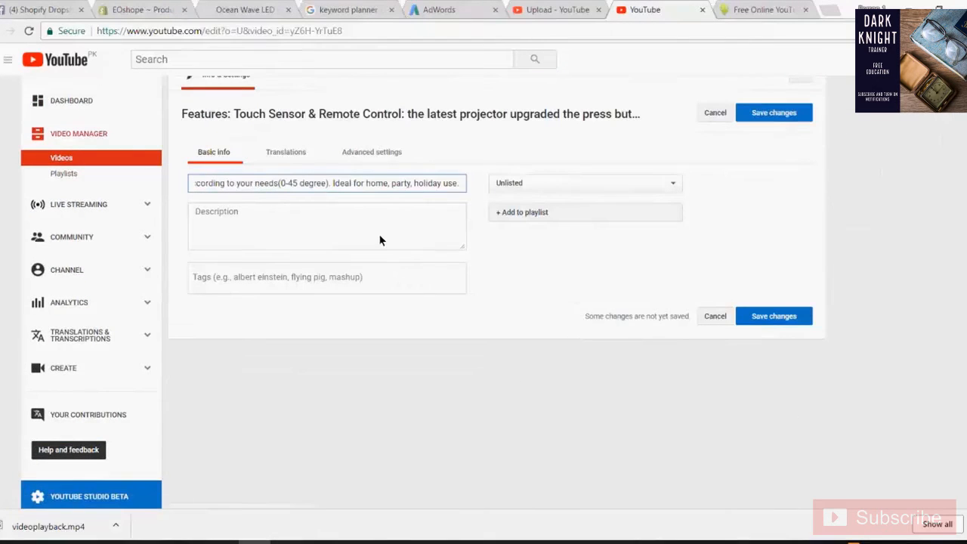
pyautogui.click(336, 228)
pyautogui.hotkey('ctrl', 'z')
pyautogui.click(334, 223)
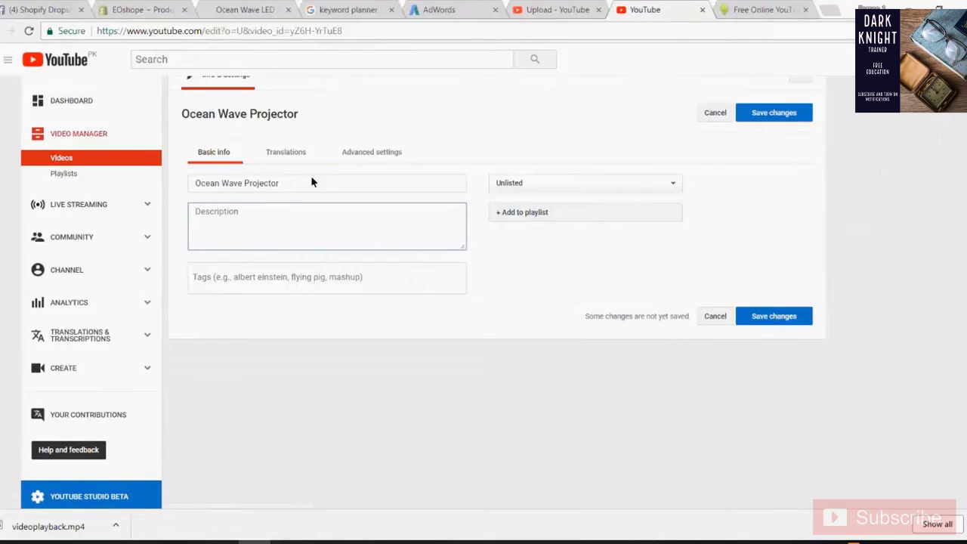
pyautogui.hotkey('ctrl', 'v')
pyautogui.scroll(5, 355, 239)
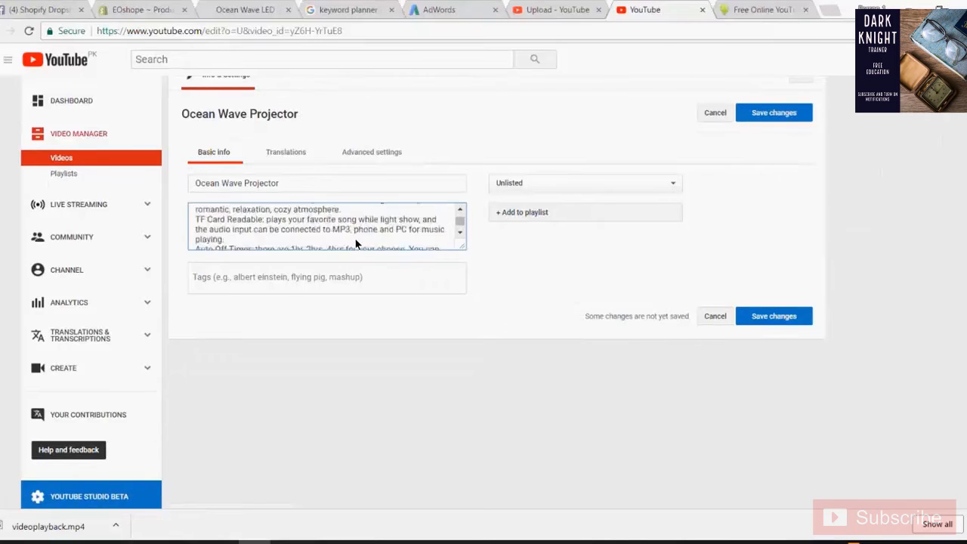
pyautogui.scroll(3, 350, 238)
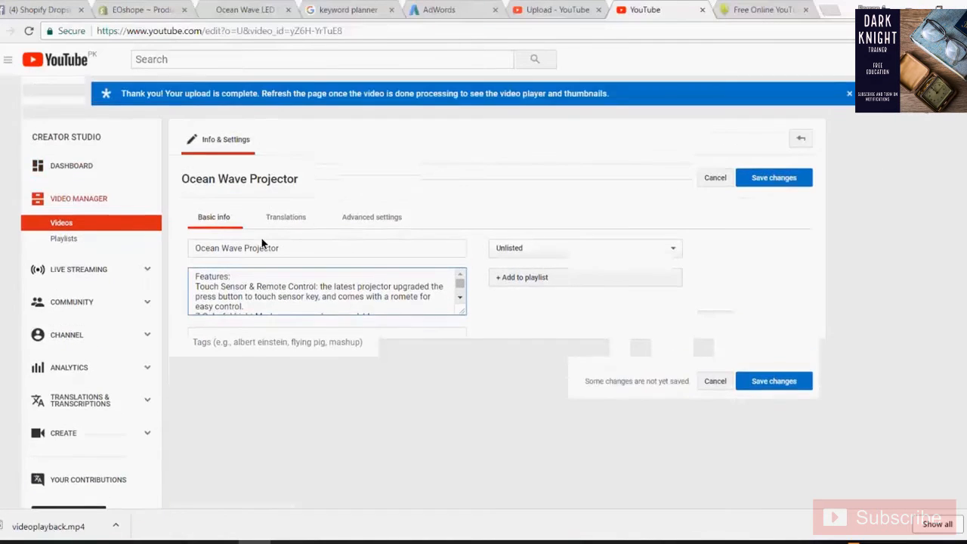
# - Start the description with 'Product Link -' followed by the Shopify product page URL
pyautogui.click(303, 281)
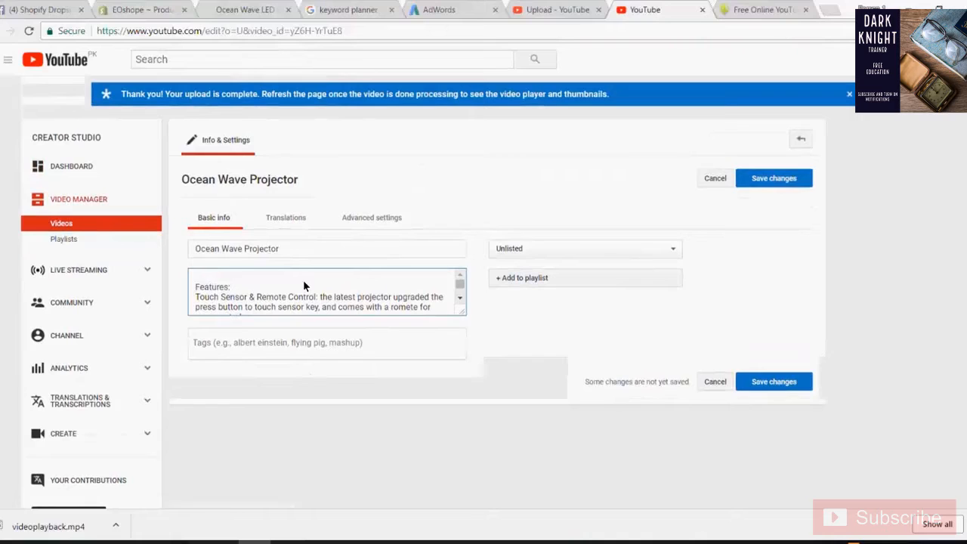
pyautogui.write('Proe')
pyautogui.press('BackSpace')
pyautogui.write('d')
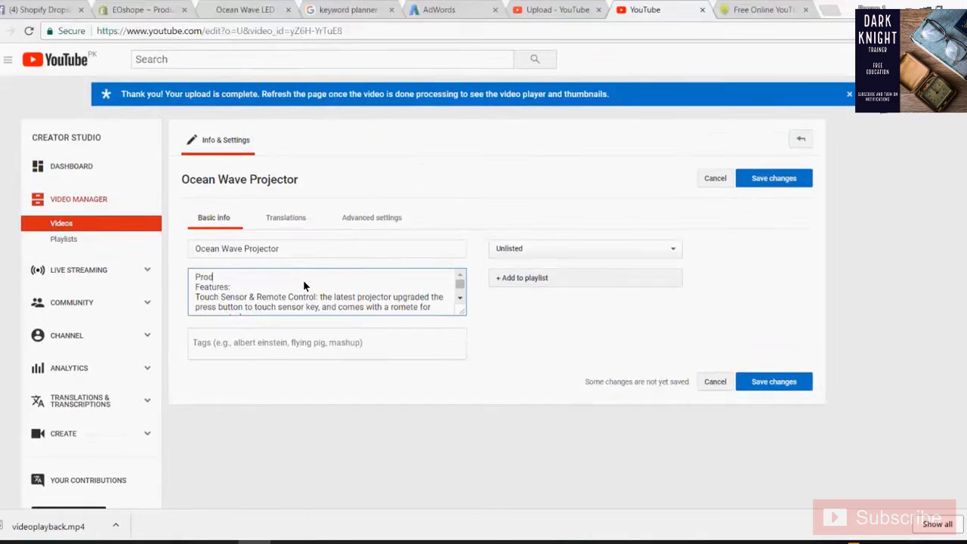
pyautogui.write('uct Link -')
pyautogui.click(214, 6)
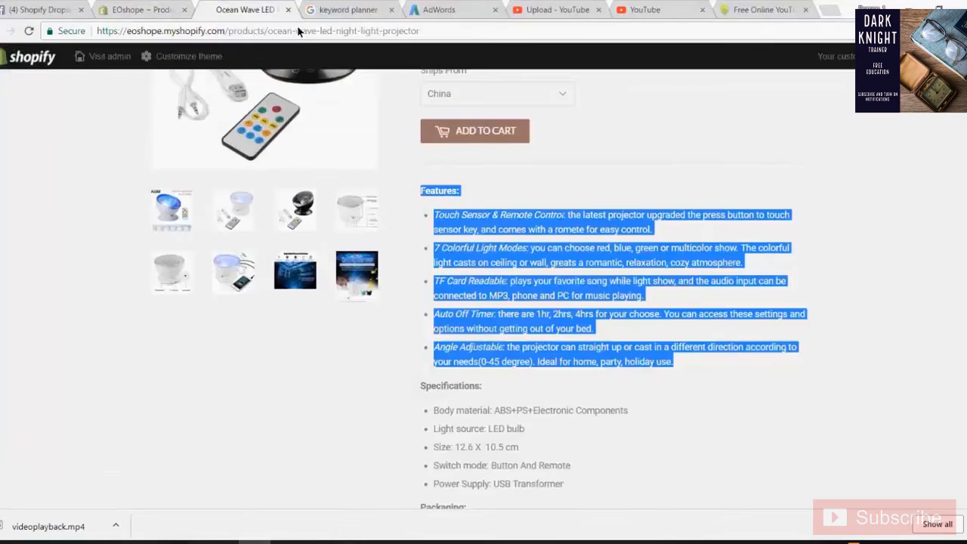
pyautogui.click(298, 31)
pyautogui.hotkey('ctrl', 'c')
pyautogui.click(590, 5)
pyautogui.click(641, 6)
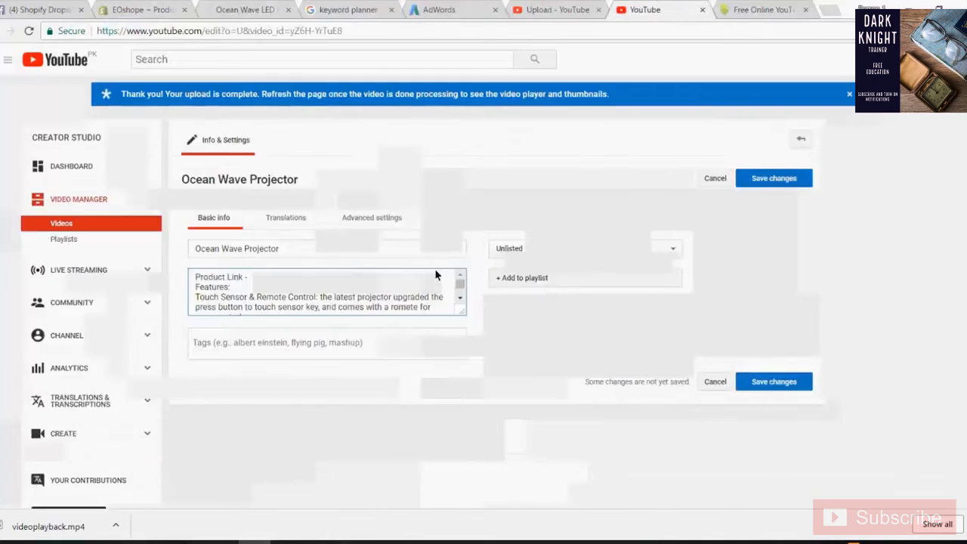
pyautogui.click(435, 274)
pyautogui.hotkey('ctrl', 'v')
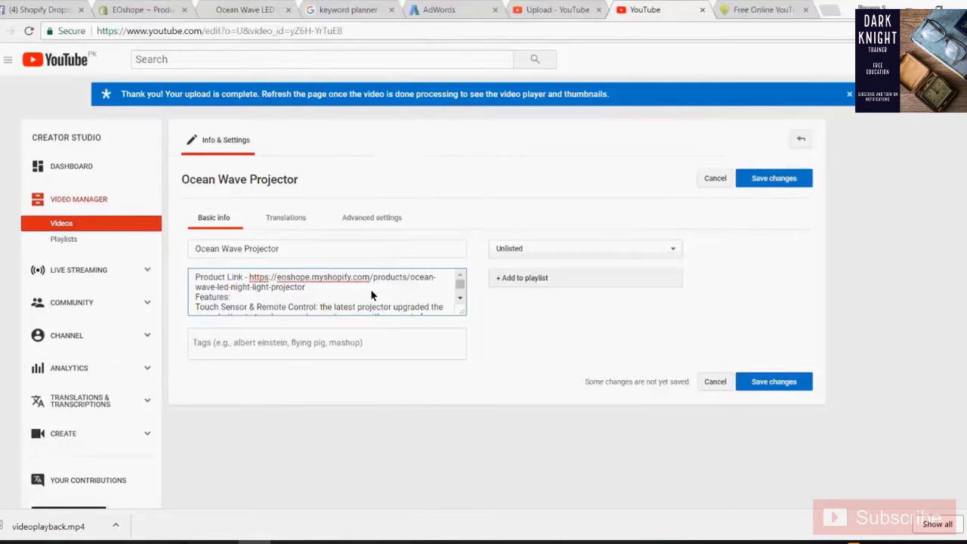
pyautogui.press('Return')
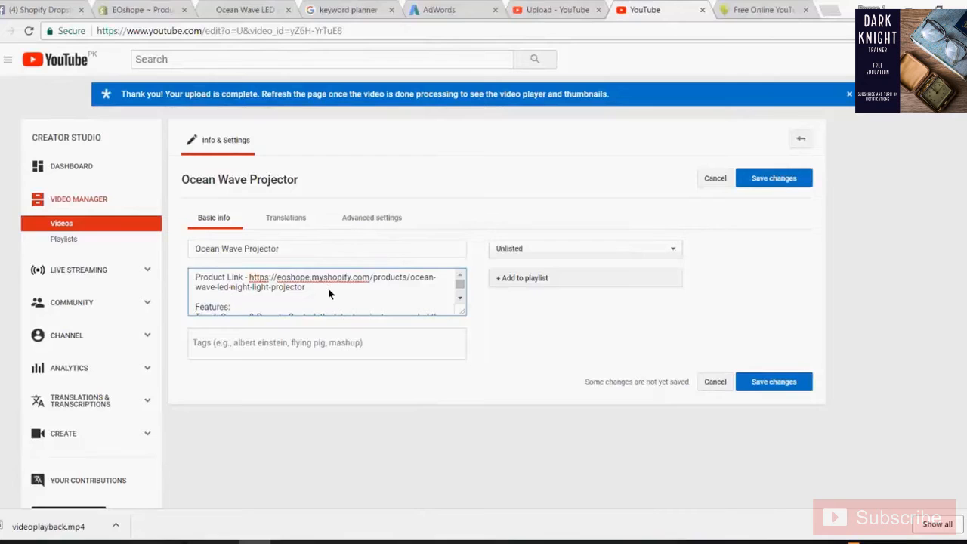
# - Add a 'Tags:' line after the description's last paragraph ending 'holiday use.'
pyautogui.scroll(-6, 330, 290)
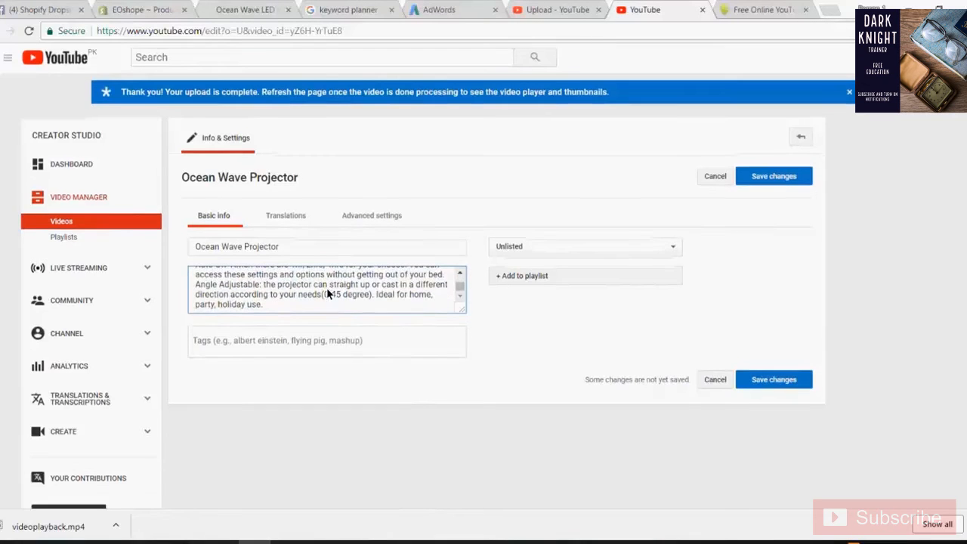
pyautogui.scroll(-2, 328, 294)
pyautogui.click(288, 245)
pyautogui.press('Return')
pyautogui.press('Return')
pyautogui.write('Tags:')
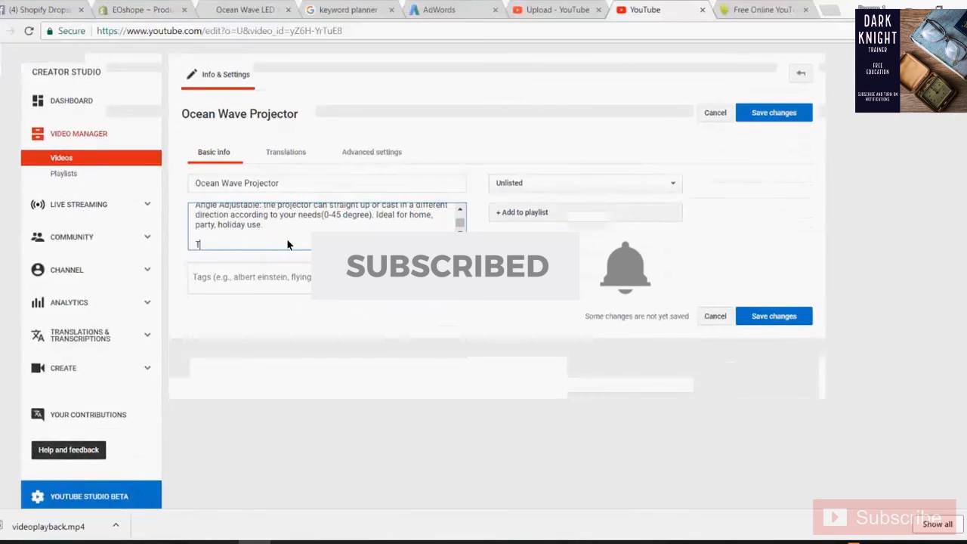
pyautogui.press('Return')
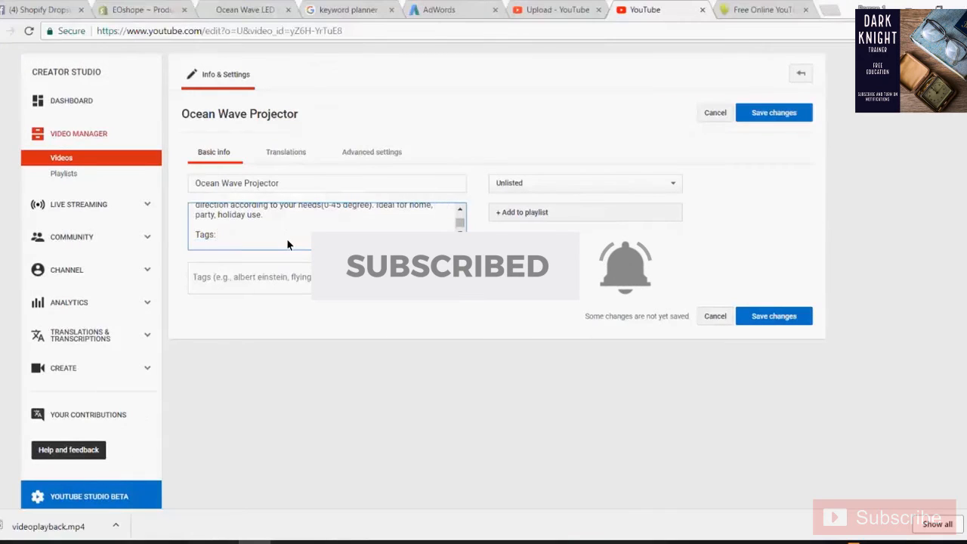
pyautogui.click(250, 541)
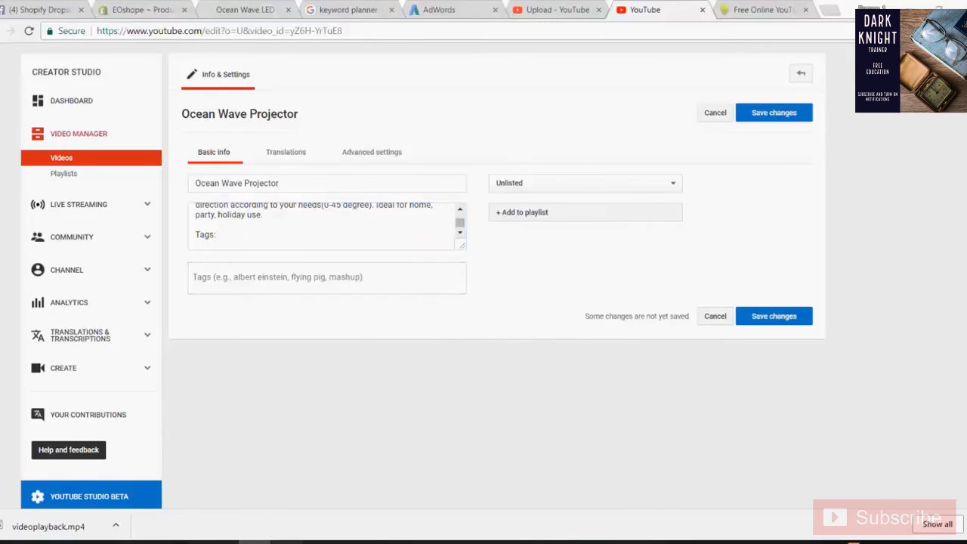
# - Paste the ocean wave projector keyword list from Notepad under 'Tags:' in the description
pyautogui.scroll(-1, 164, 312)
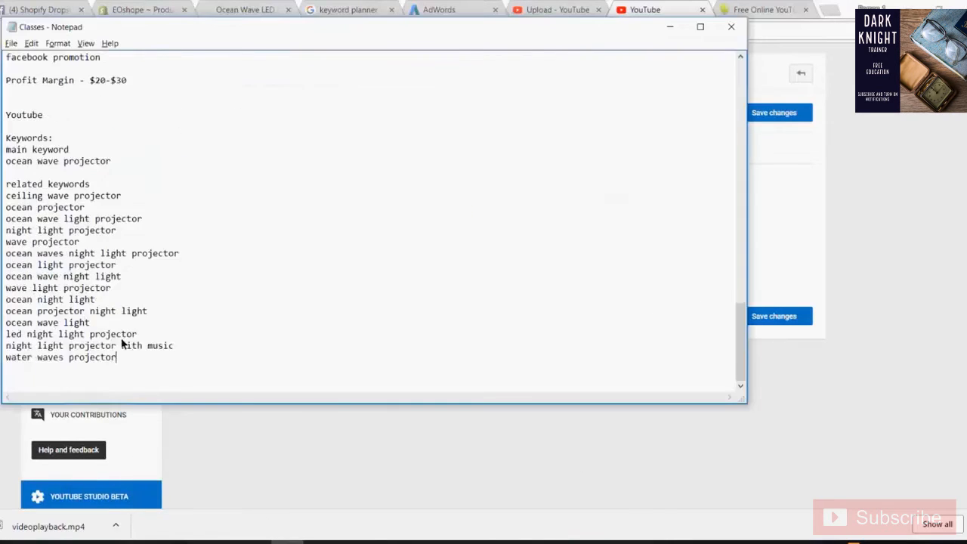
pyautogui.moveTo(151, 359); pyautogui.dragTo(6, 161)
pyautogui.hotkey('ctrl', 'c')
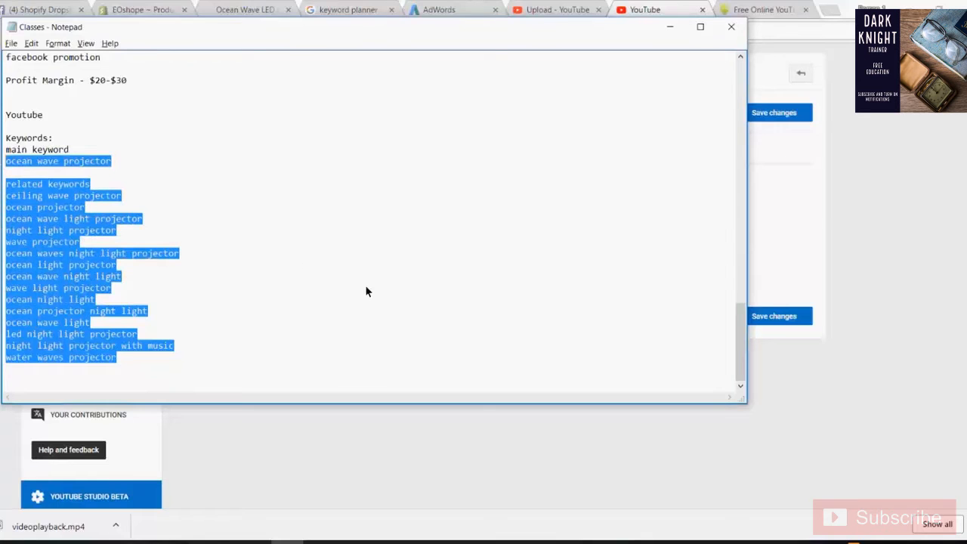
pyautogui.hotkey('alt', 'Tab')
pyautogui.hotkey('ctrl', 'v')
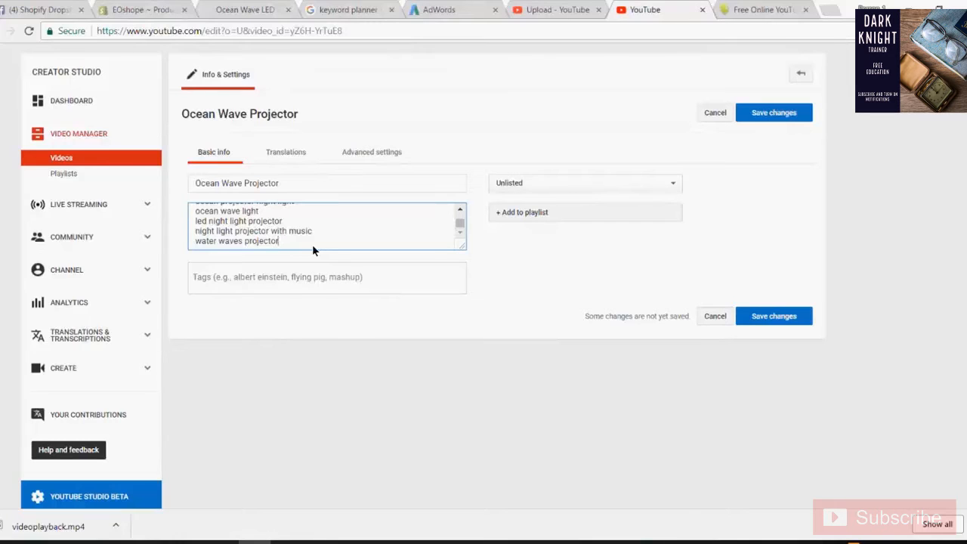
pyautogui.scroll(5, 312, 244)
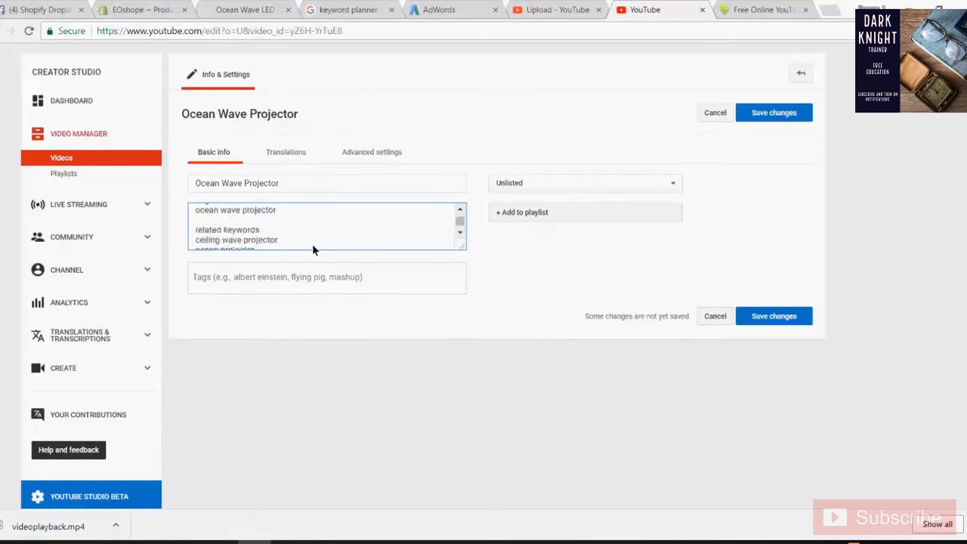
pyautogui.scroll(-3, 312, 244)
pyautogui.scroll(-3, 312, 243)
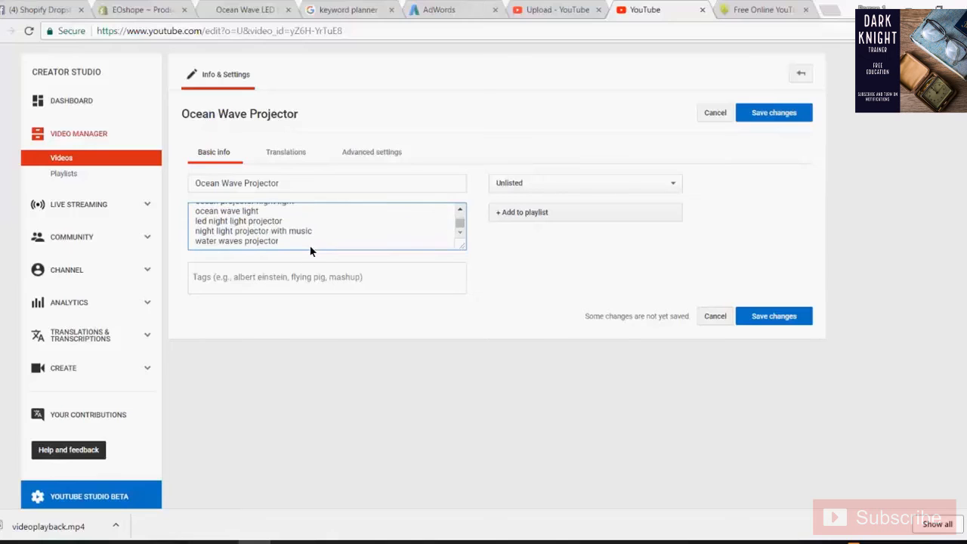
pyautogui.click(251, 276)
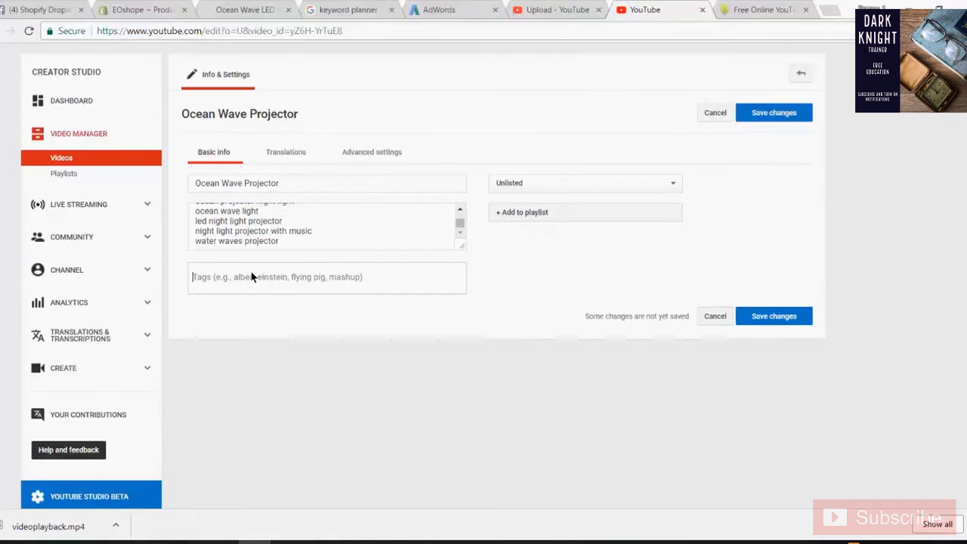
# - Add 'Ocean wave projector' and 'ceiling wave projector' as video tags
pyautogui.write('Ocean wave')
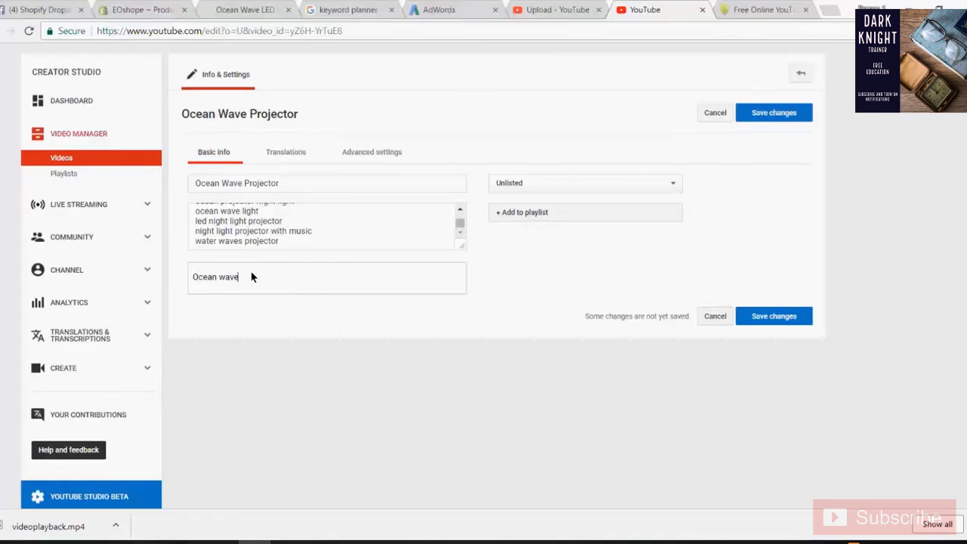
pyautogui.write(' projector')
pyautogui.press('Return')
pyautogui.hotkey('alt', 'Tab')
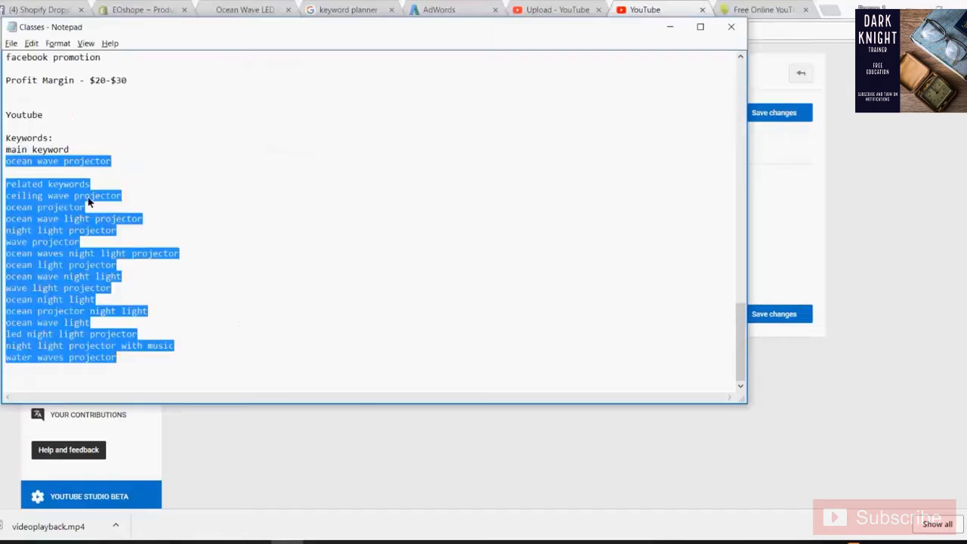
pyautogui.click(79, 184)
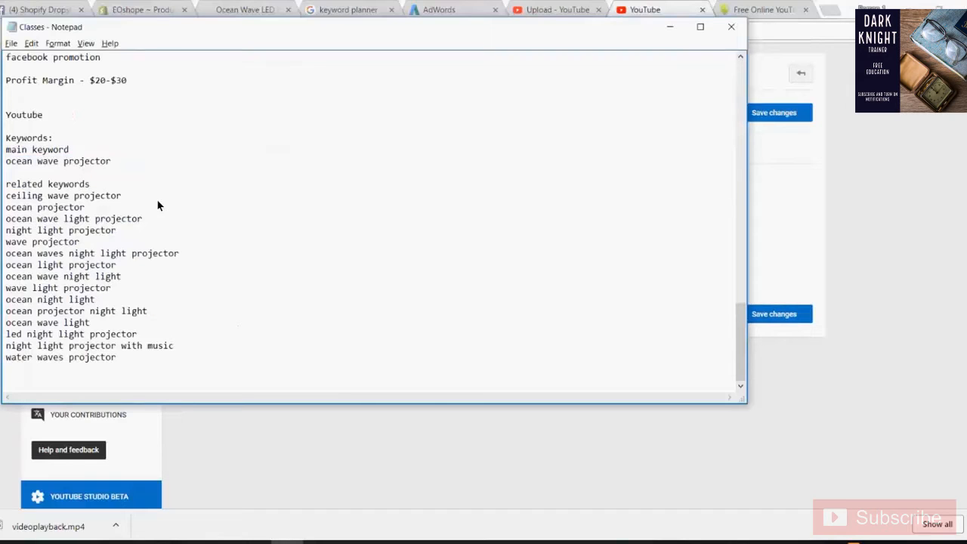
pyautogui.moveTo(85, 207); pyautogui.dragTo(50, 195)
pyautogui.click(74, 195)
pyautogui.moveTo(120, 195); pyautogui.dragTo(6, 195)
pyautogui.hotkey('ctrl', 'c')
pyautogui.hotkey('alt', 'Tab')
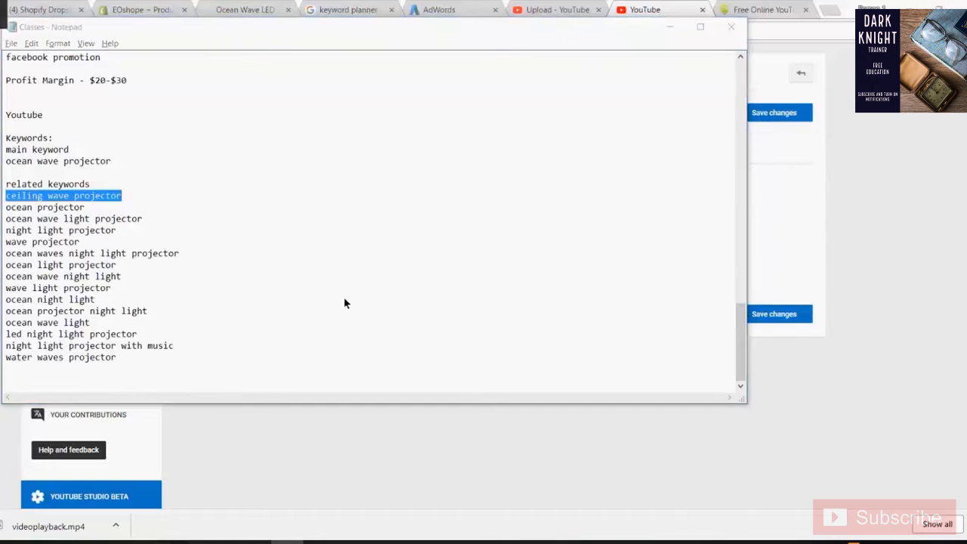
pyautogui.hotkey('ctrl', 'v')
pyautogui.press('Return')
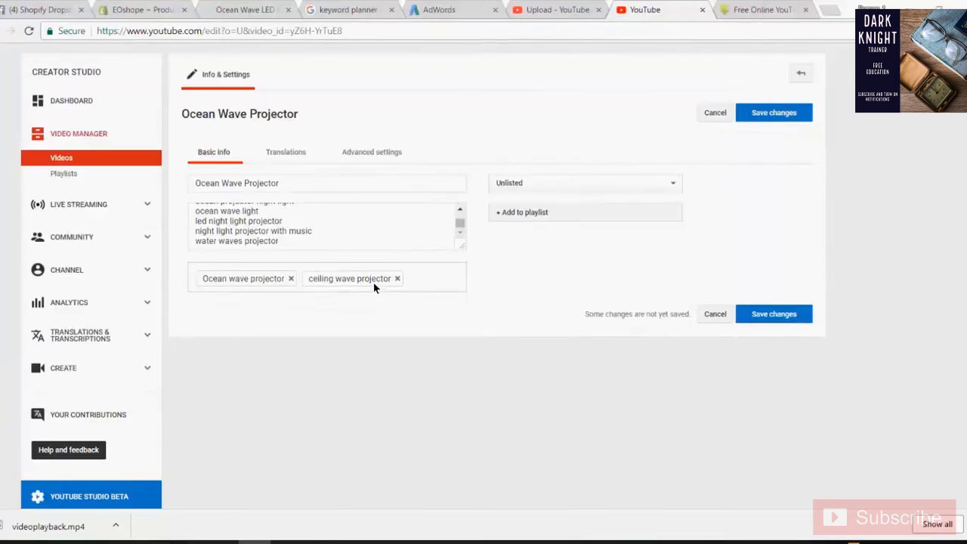
# - Add 'ocean projector' as a tag, copied from the keyword notes
pyautogui.hotkey('alt', 'Tab')
pyautogui.moveTo(107, 208); pyautogui.dragTo(5, 207)
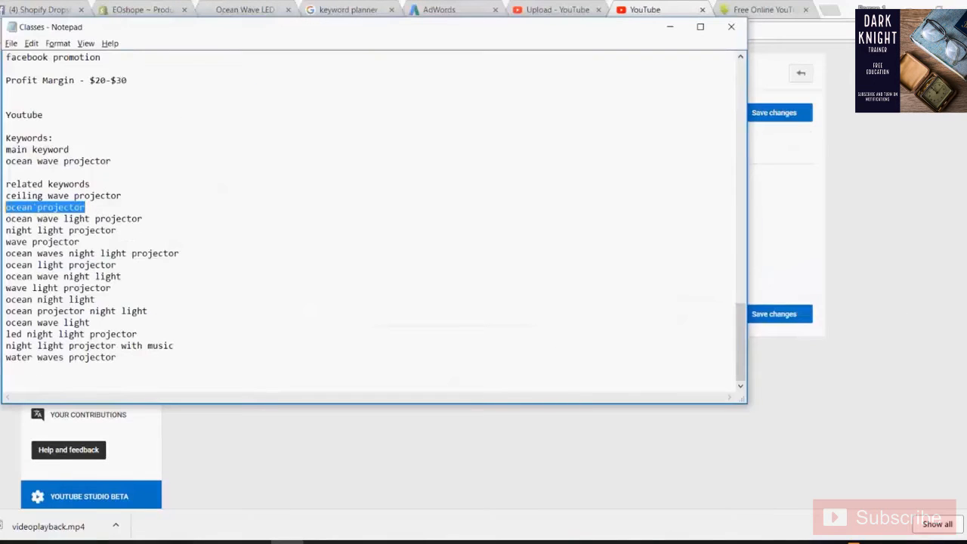
pyautogui.hotkey('ctrl', 'c')
pyautogui.hotkey('alt', 'Tab')
pyautogui.hotkey('ctrl', 'v')
pyautogui.press('Return')
# - Add 'ocean wave light projector' and 'night light projector' as tags
pyautogui.hotkey('alt', 'Tab')
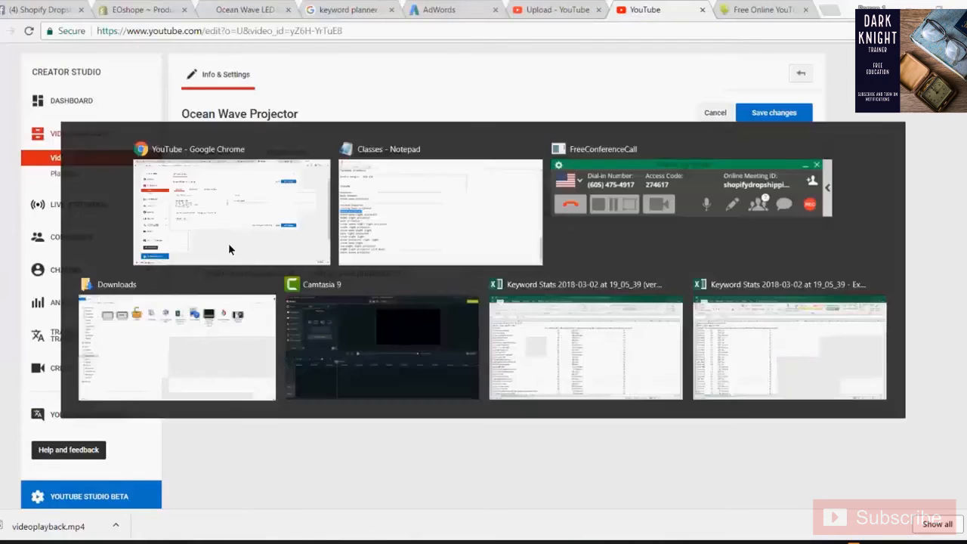
pyautogui.moveTo(143, 219); pyautogui.dragTo(13, 221)
pyautogui.write('c')
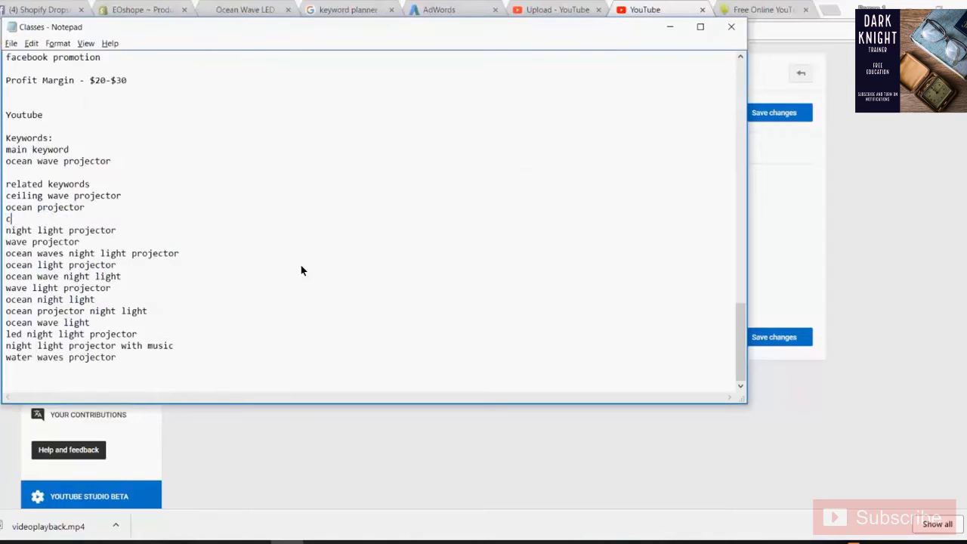
pyautogui.hotkey('ctrl', 'z')
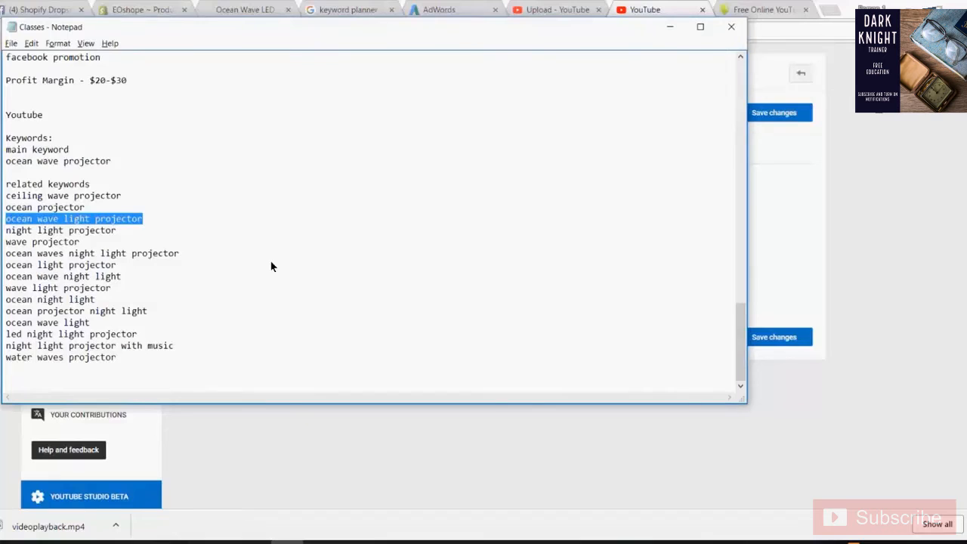
pyautogui.hotkey('alt', 'Tab')
pyautogui.hotkey('ctrl', 'v')
pyautogui.hotkey('alt', 'Tab')
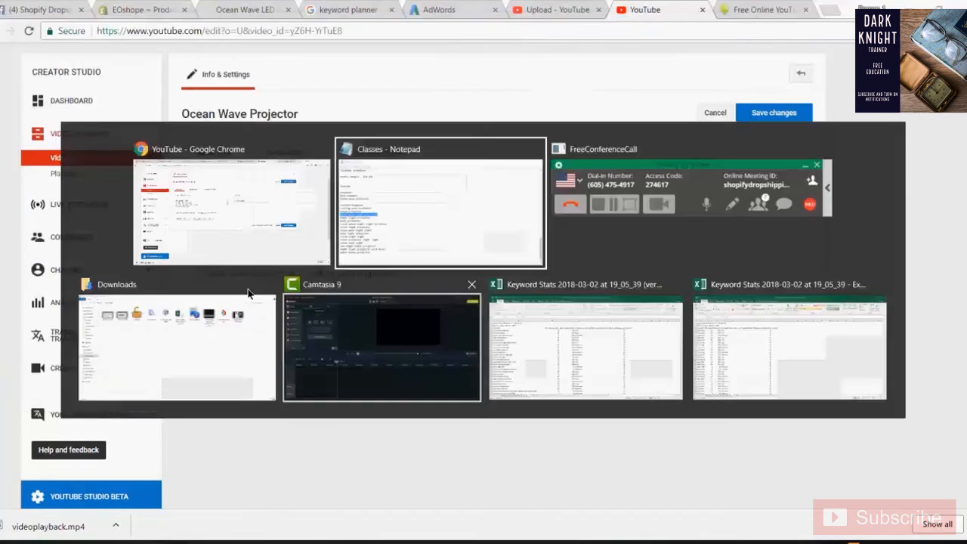
pyautogui.click(106, 229)
pyautogui.moveTo(117, 231); pyautogui.dragTo(6, 231)
pyautogui.hotkey('alt', 'Tab')
pyautogui.hotkey('ctrl', 'v')
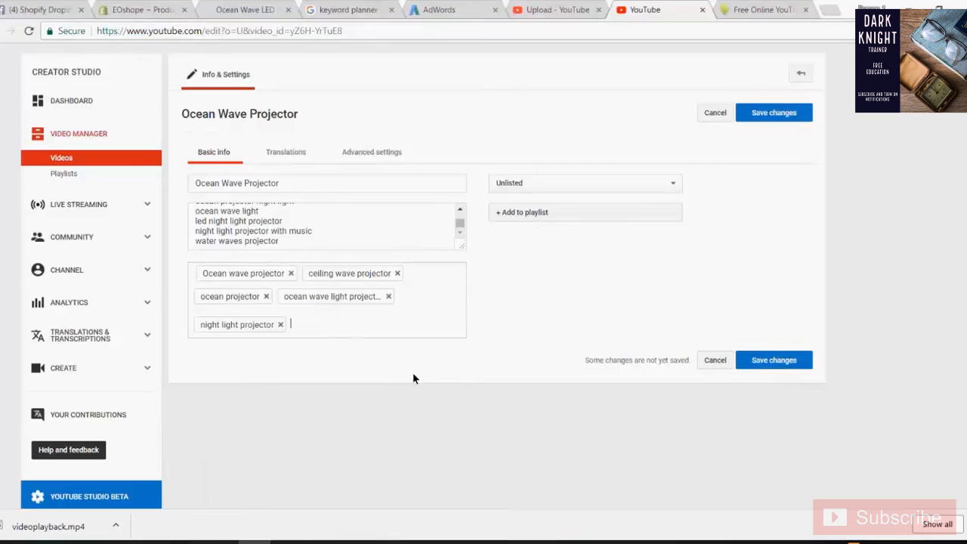
# - Add 'ocean light projector' and 'ocean wave night light' as tags
pyautogui.hotkey('alt', 'Tab')
pyautogui.hotkey('alt', 'Tab')
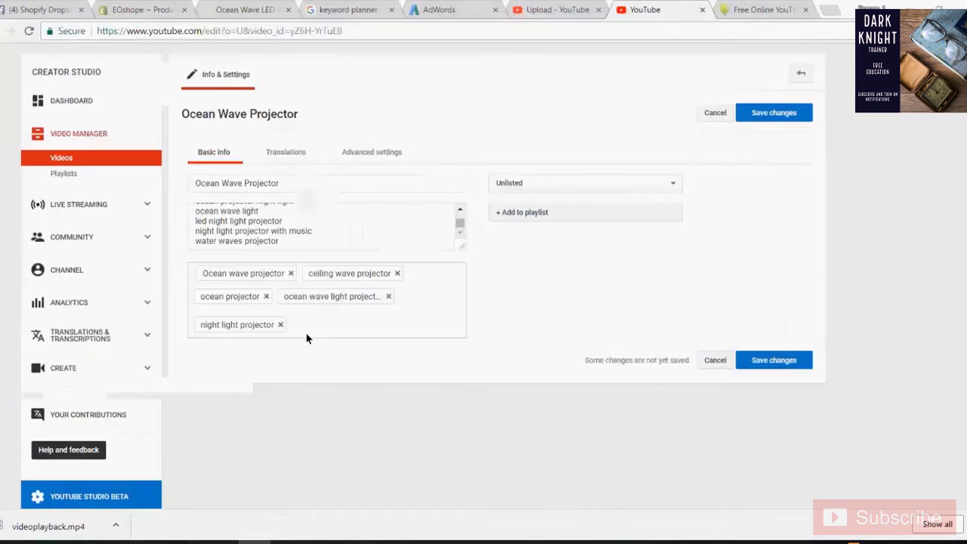
pyautogui.hotkey('alt', 'Tab')
pyautogui.moveTo(117, 266); pyautogui.dragTo(6, 267)
pyautogui.hotkey('ctrl', 'c')
pyautogui.hotkey('alt', 'Tab')
pyautogui.hotkey('ctrl', 'v')
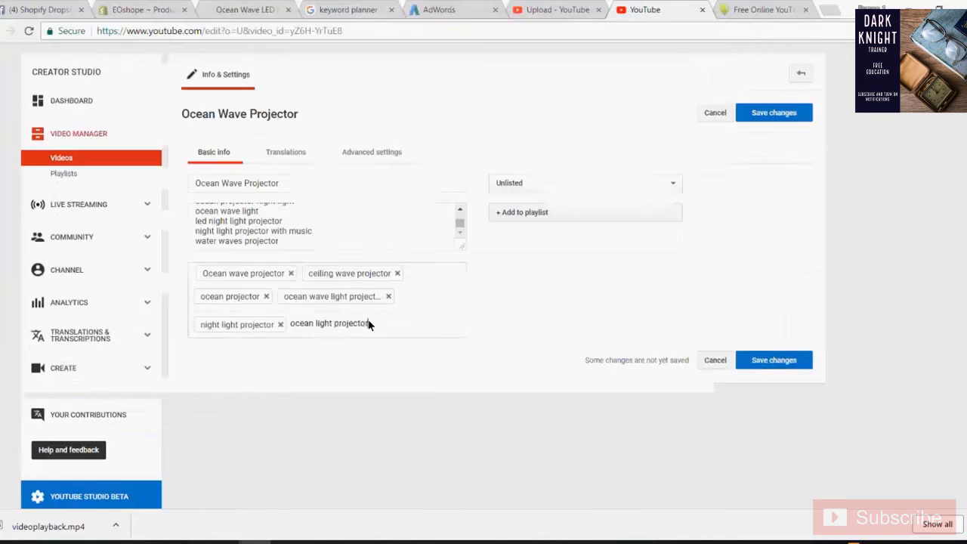
pyautogui.press('Return')
pyautogui.hotkey('alt', 'Tab')
pyautogui.moveTo(121, 277); pyautogui.dragTo(7, 278)
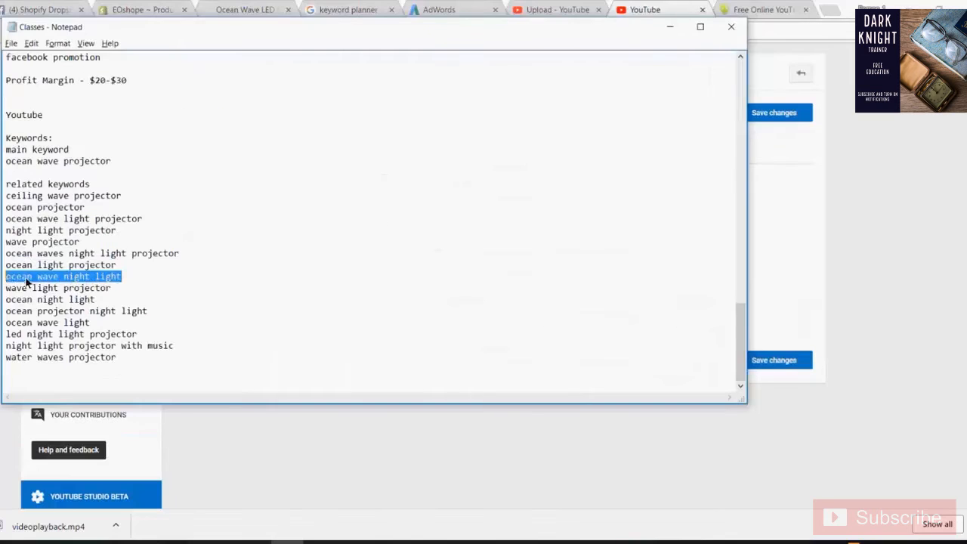
pyautogui.hotkey('ctrl', 'c')
pyautogui.hotkey('alt', 'Tab')
pyautogui.hotkey('ctrl', 'v')
pyautogui.press('Return')
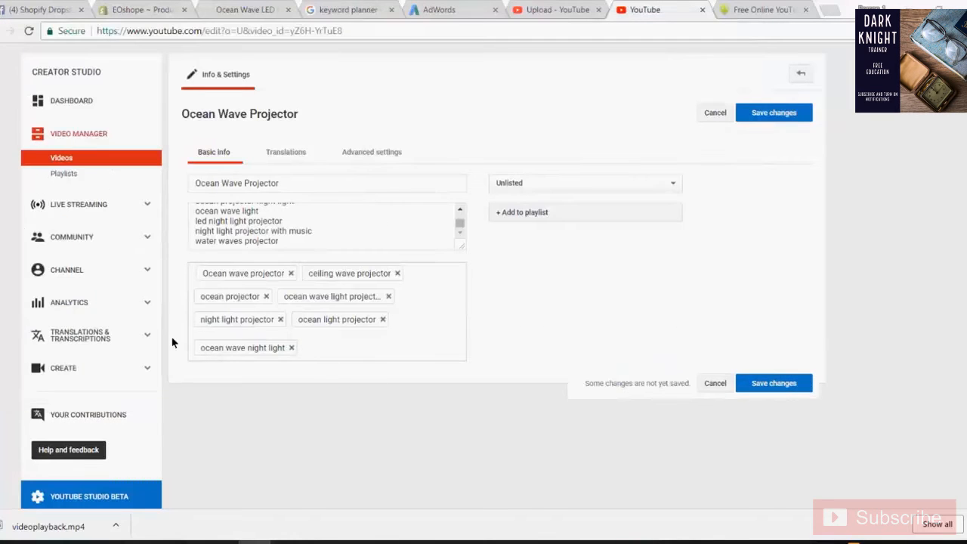
# - Add 'wave light projector' as the final tag and save the video changes
pyautogui.hotkey('alt', 'Tab')
pyautogui.moveTo(111, 288); pyautogui.dragTo(4, 289)
pyautogui.hotkey('ctrl', 'c')
pyautogui.hotkey('alt', 'Tab')
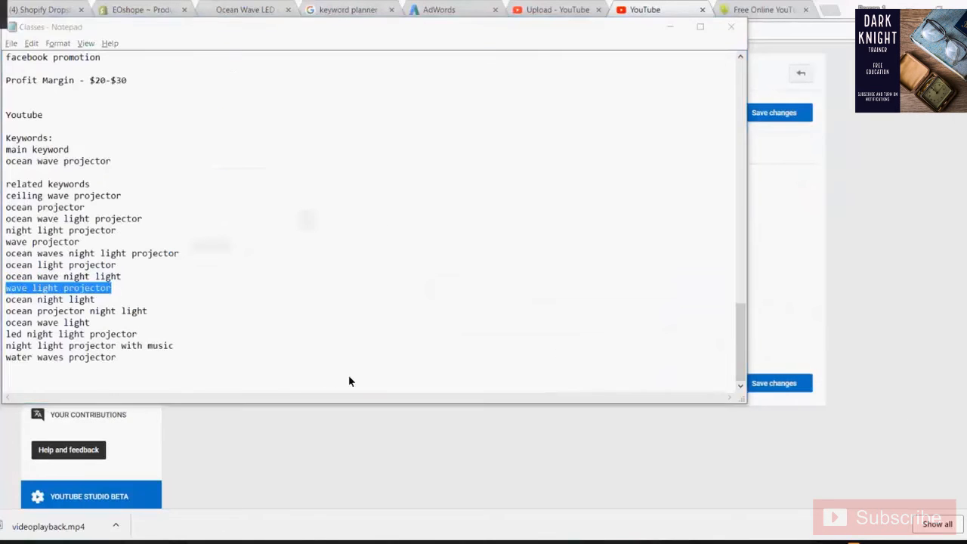
pyautogui.hotkey('ctrl', 'v')
pyautogui.press('Return')
pyautogui.click(774, 112)
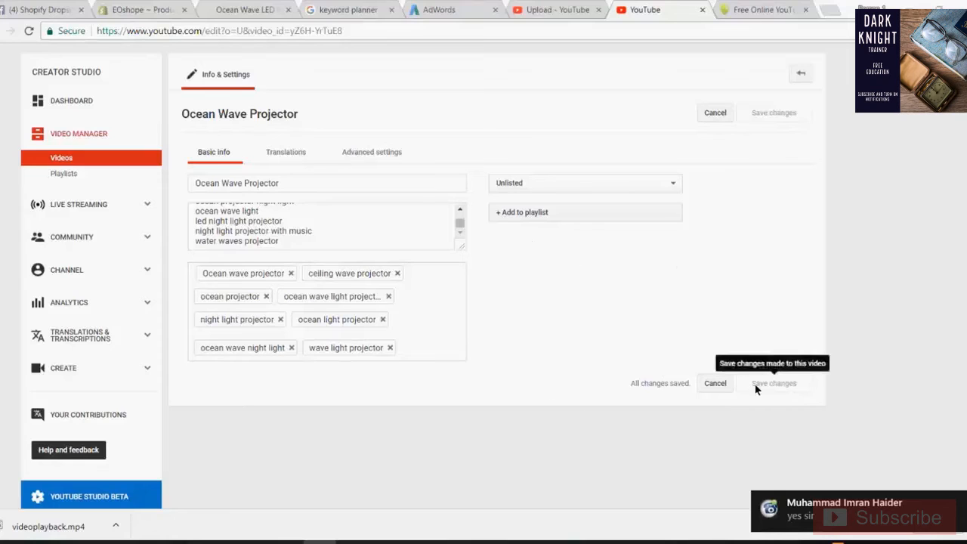
# - Open Video Manager's Videos list, showing Ocean Wave Projector at 72% processed
pyautogui.click(322, 238)
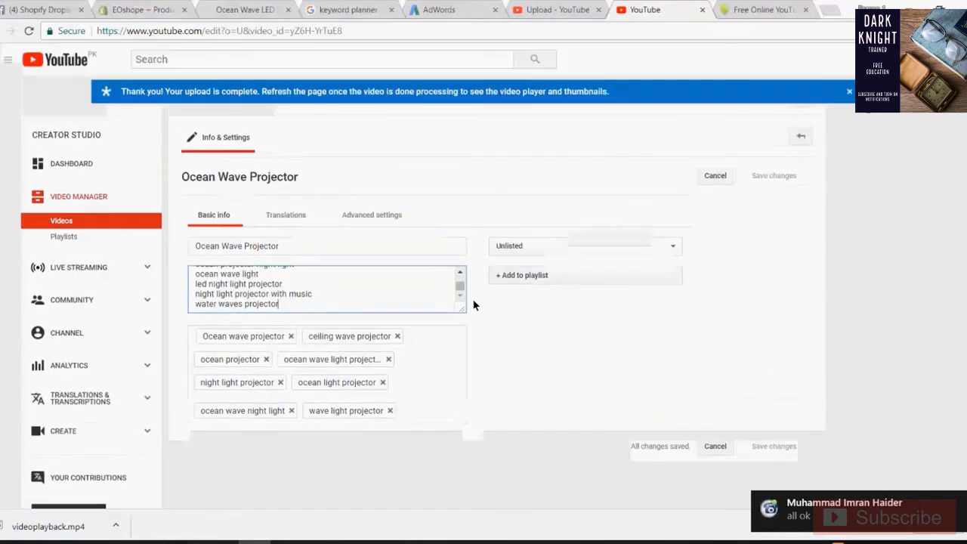
pyautogui.scroll(-3, 472, 298)
pyautogui.scroll(2, 474, 327)
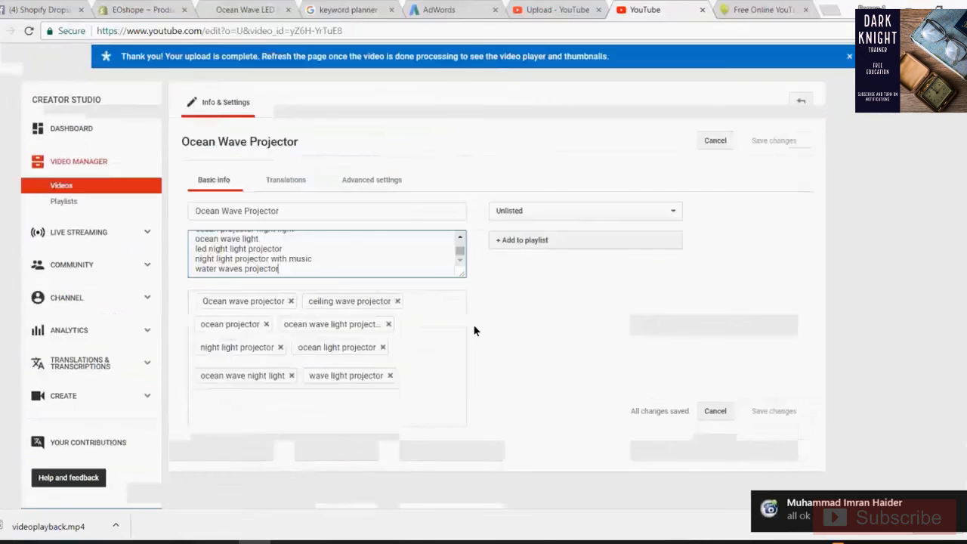
pyautogui.scroll(-2, 454, 309)
pyautogui.click(438, 293)
pyautogui.scroll(3, 438, 293)
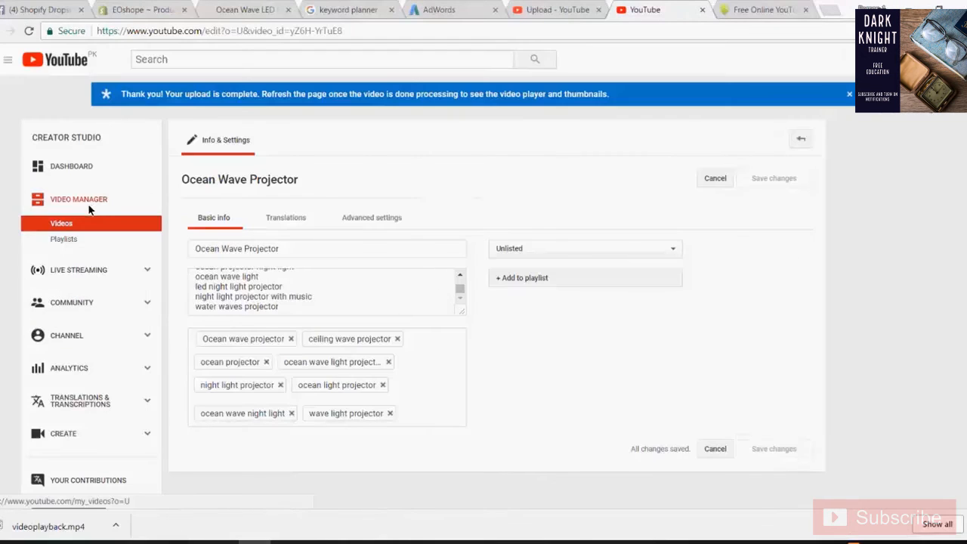
pyautogui.click(90, 201)
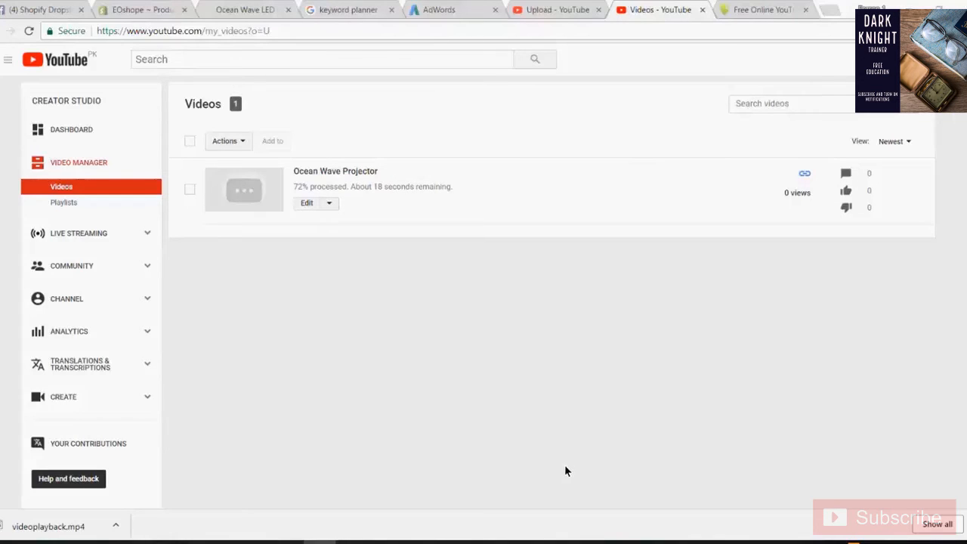
pyautogui.click(328, 203)
pyautogui.moveTo(309, 188); pyautogui.dragTo(459, 187)
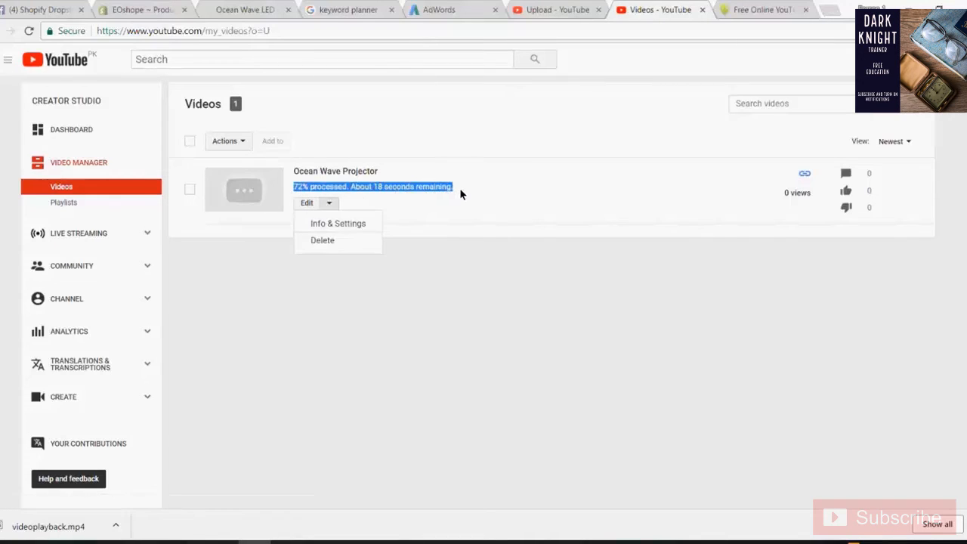
pyautogui.click(394, 295)
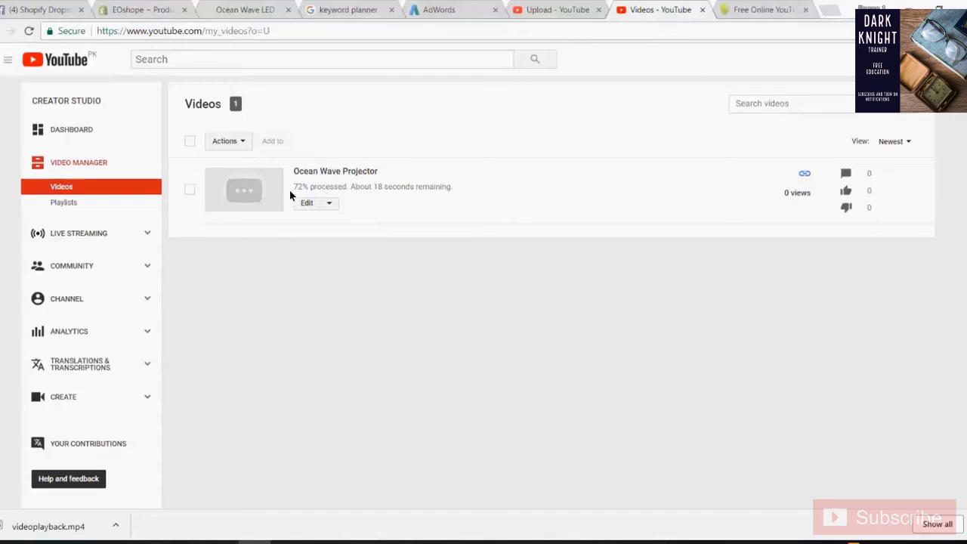
pyautogui.moveTo(293, 170); pyautogui.dragTo(455, 217)
pyautogui.click(456, 212)
pyautogui.moveTo(292, 189); pyautogui.dragTo(469, 193)
pyautogui.click(421, 229)
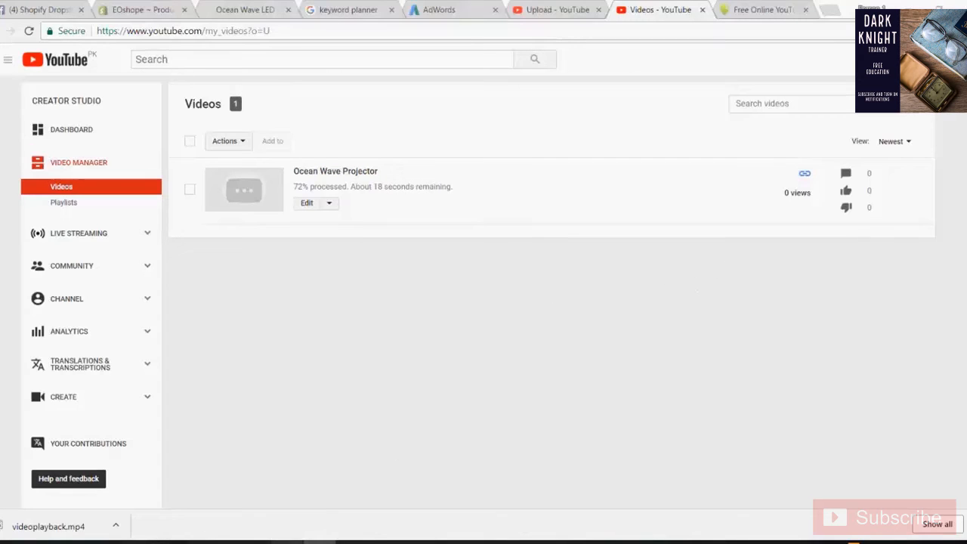
pyautogui.click(287, 542)
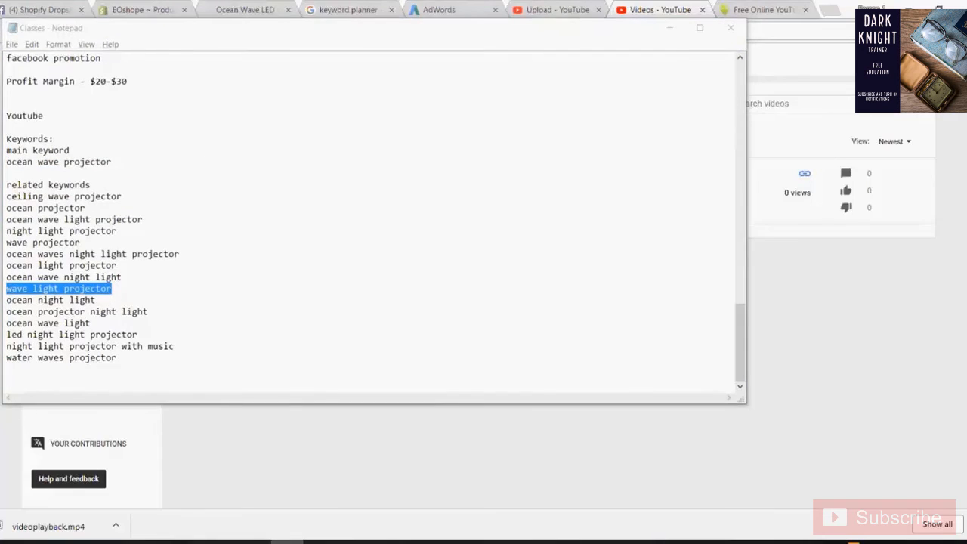
pyautogui.click(255, 542)
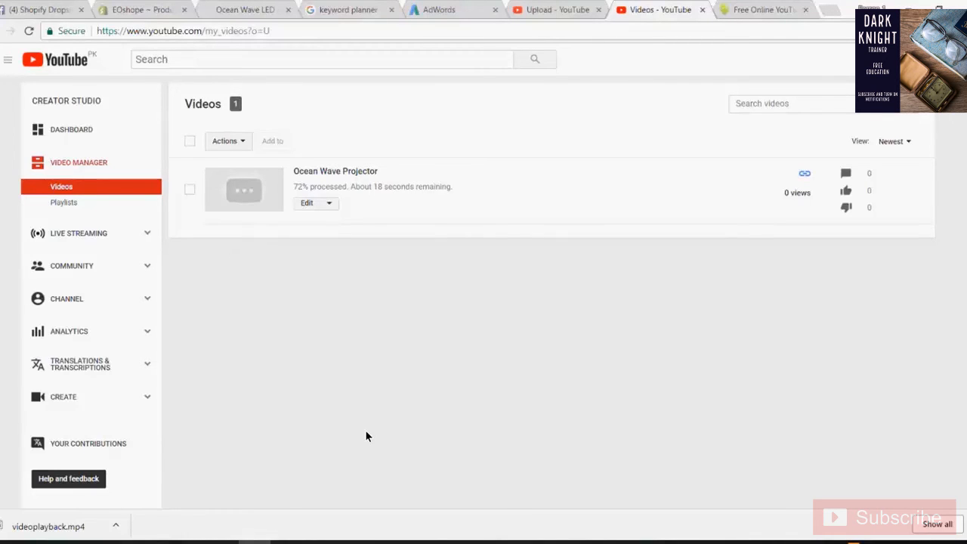
pyautogui.scroll(-1, 367, 436)
pyautogui.scroll(-3, 366, 435)
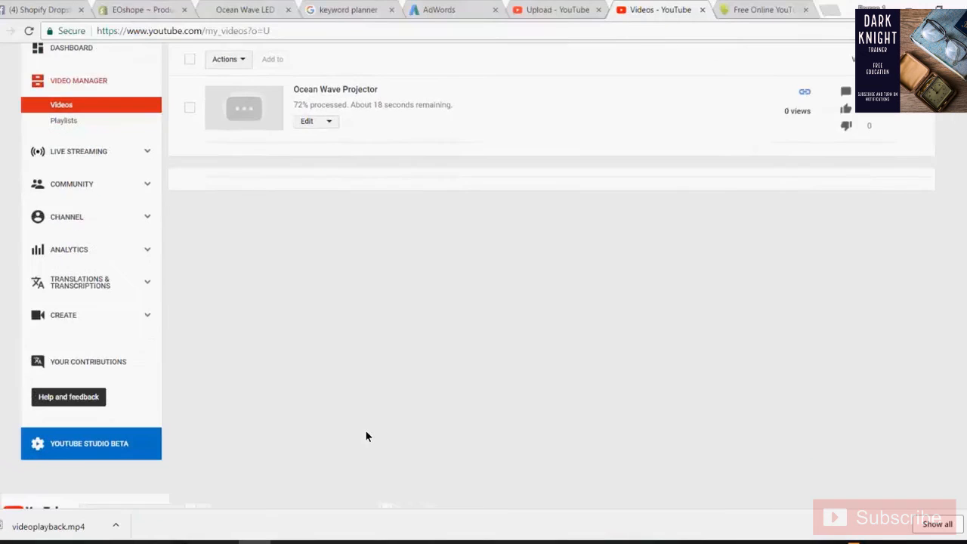
pyautogui.scroll(-1, 368, 433)
pyautogui.scroll(5, 367, 434)
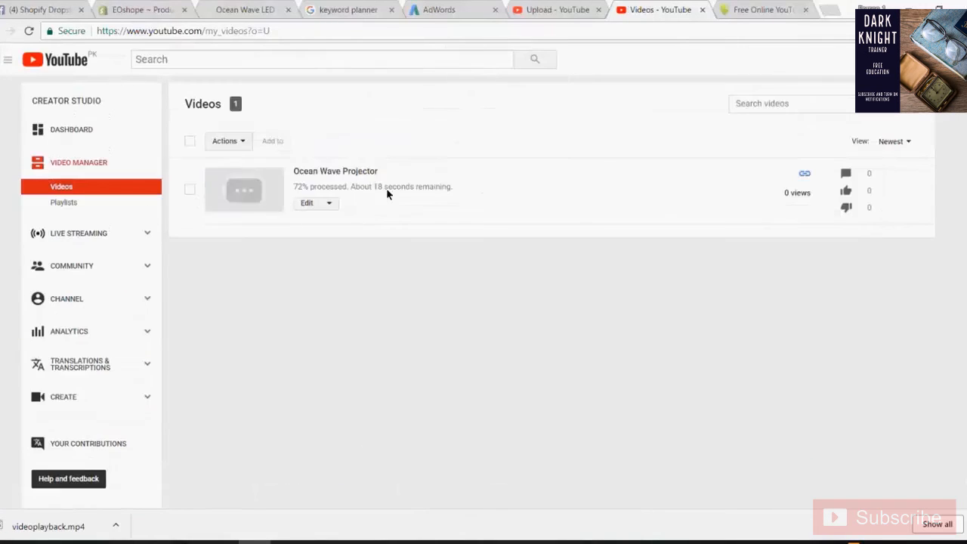
pyautogui.moveTo(377, 171); pyautogui.dragTo(290, 171)
pyautogui.click(320, 260)
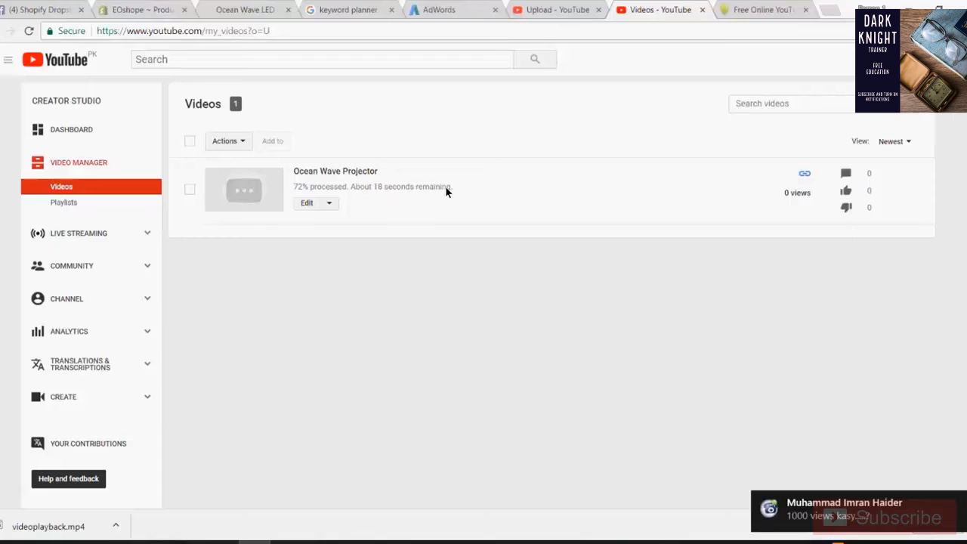
# - Load qqtube.com in the spare browser tab and browse its home page
pyautogui.click(752, 9)
pyautogui.click(322, 28)
pyautogui.write('qq')
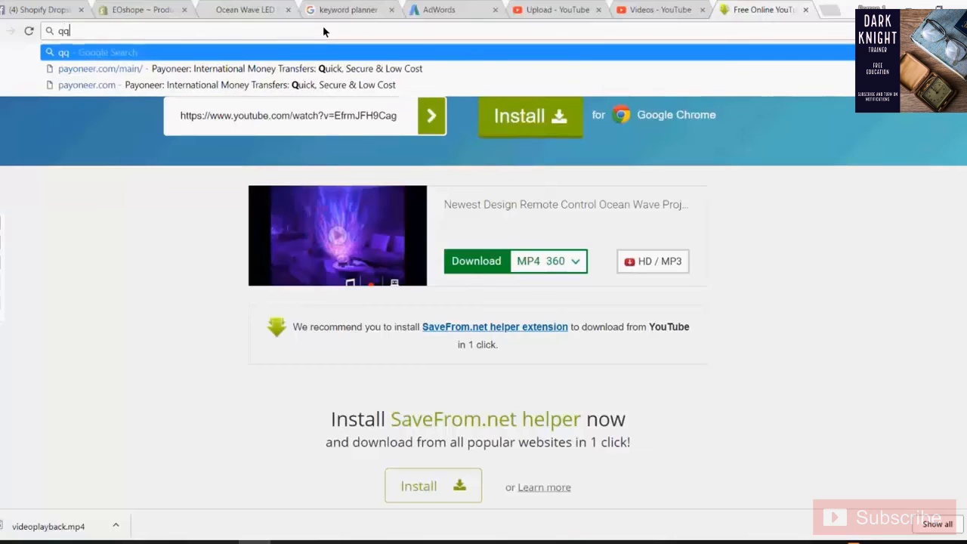
pyautogui.write('t')
pyautogui.press('BackSpace')
pyautogui.write('tube')
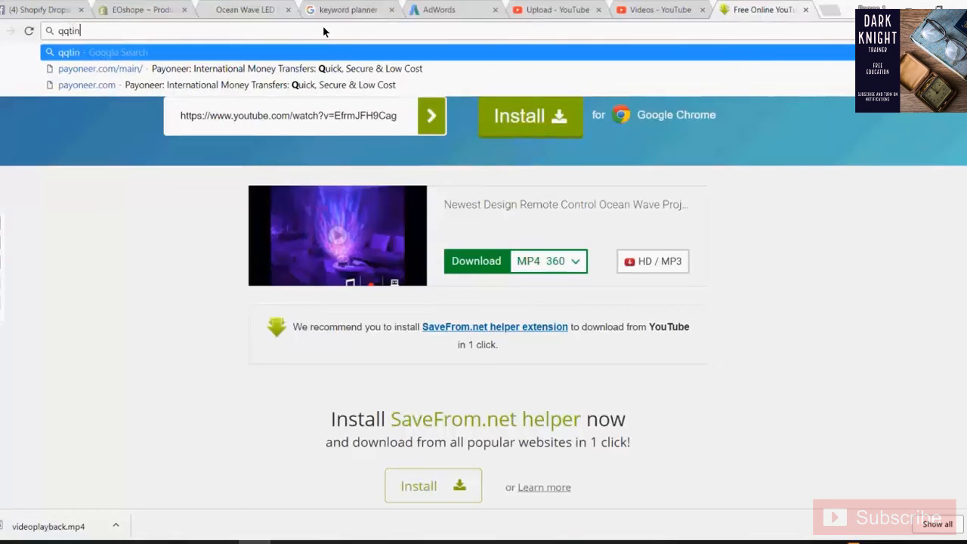
pyautogui.write('.com')
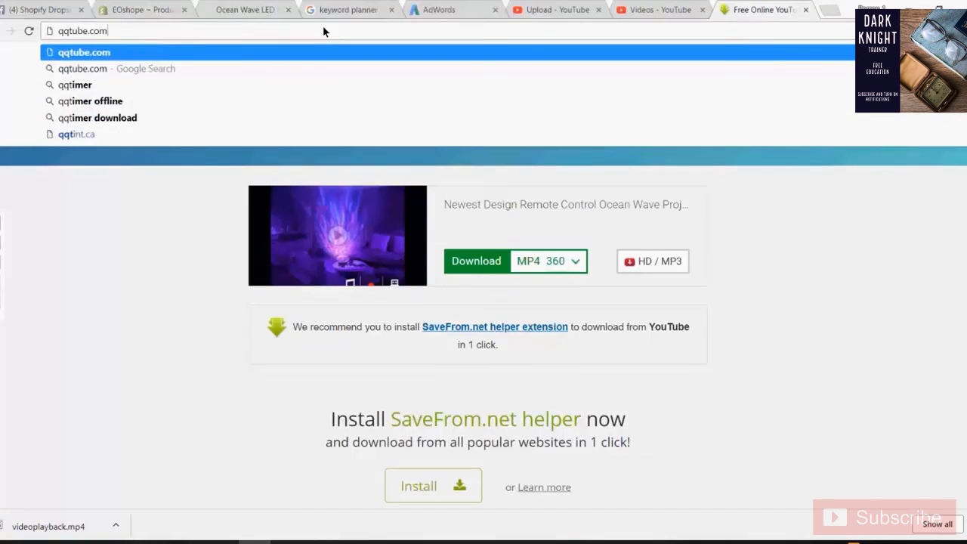
pyautogui.press('Return')
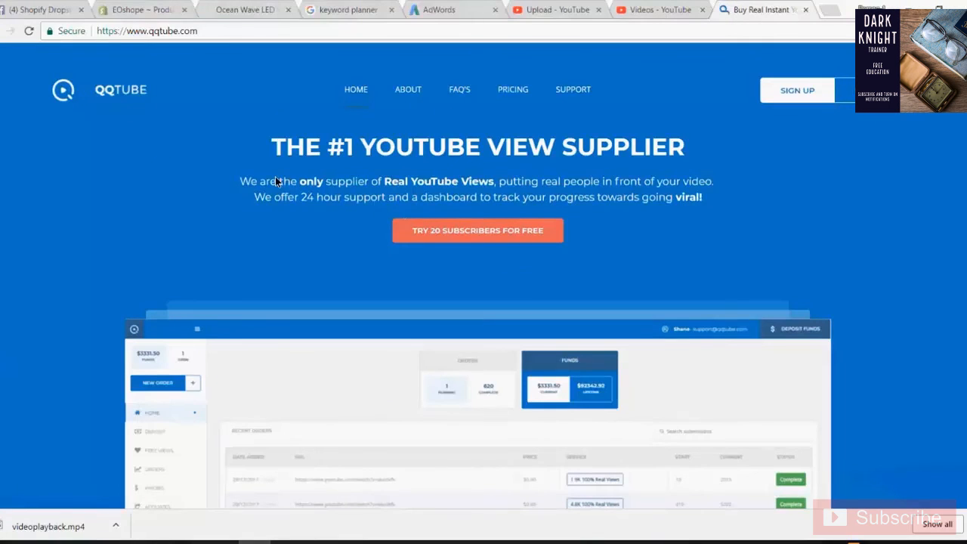
pyautogui.scroll(-2, 276, 179)
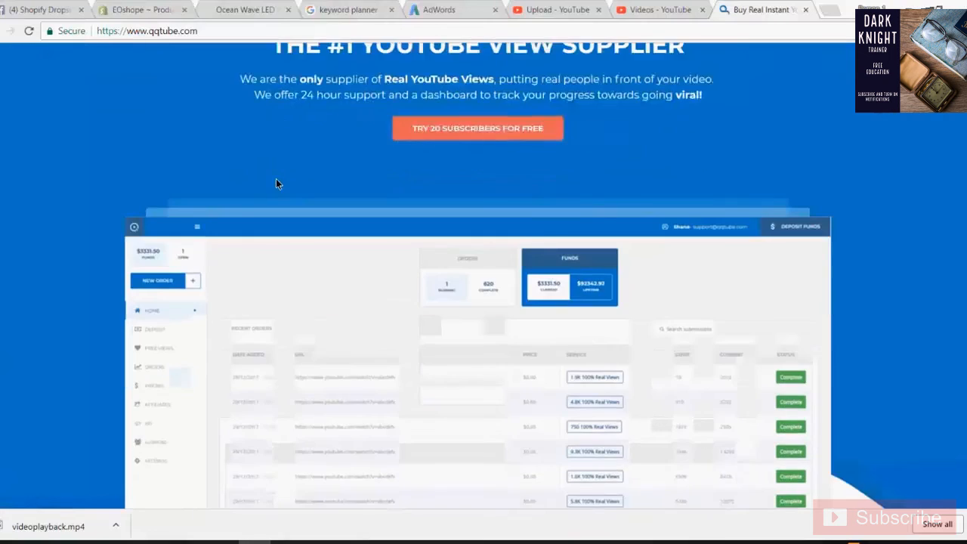
pyautogui.scroll(-4, 276, 178)
pyautogui.scroll(5, 280, 173)
pyautogui.scroll(-2, 297, 187)
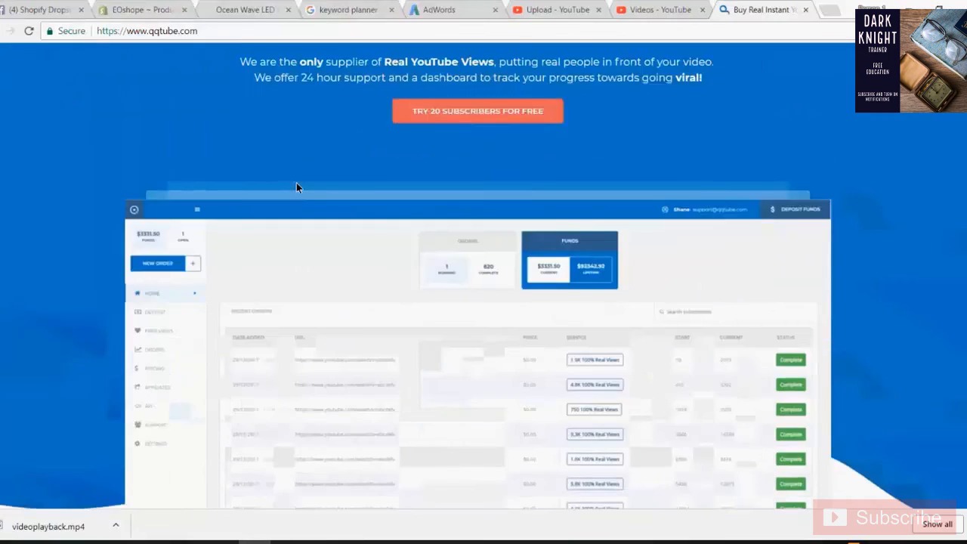
pyautogui.scroll(-10, 297, 187)
pyautogui.scroll(1, 308, 185)
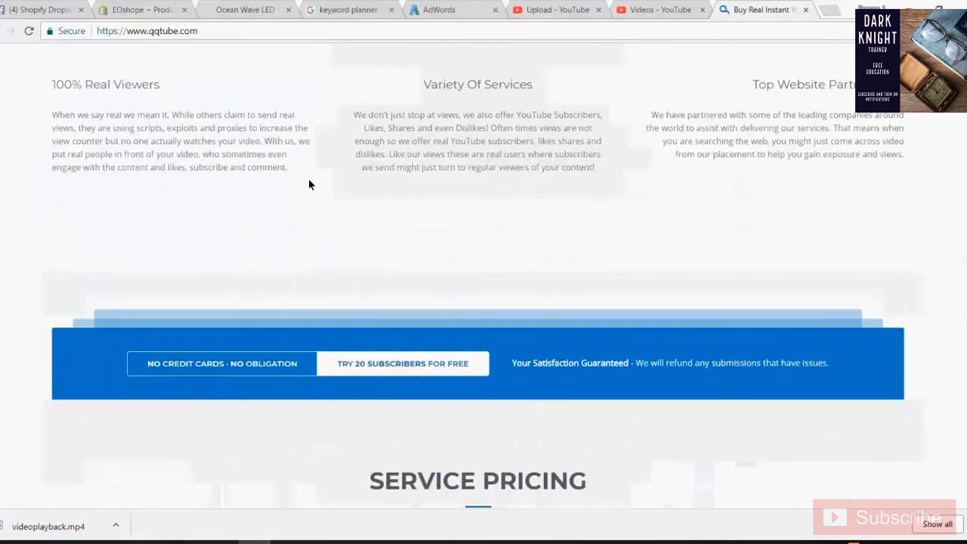
pyautogui.scroll(12, 308, 184)
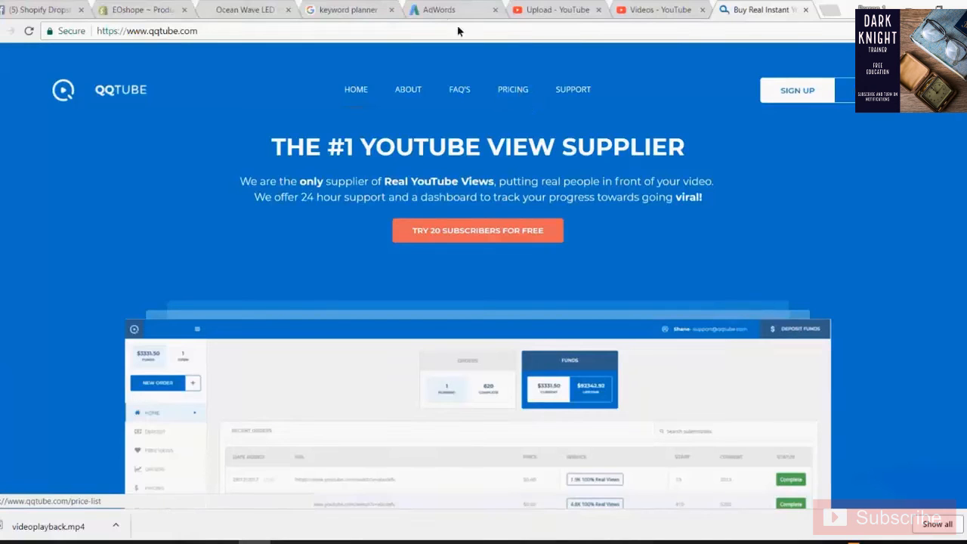
# - Log in to QQTube with the account e-mail and password
pyautogui.click(381, 6)
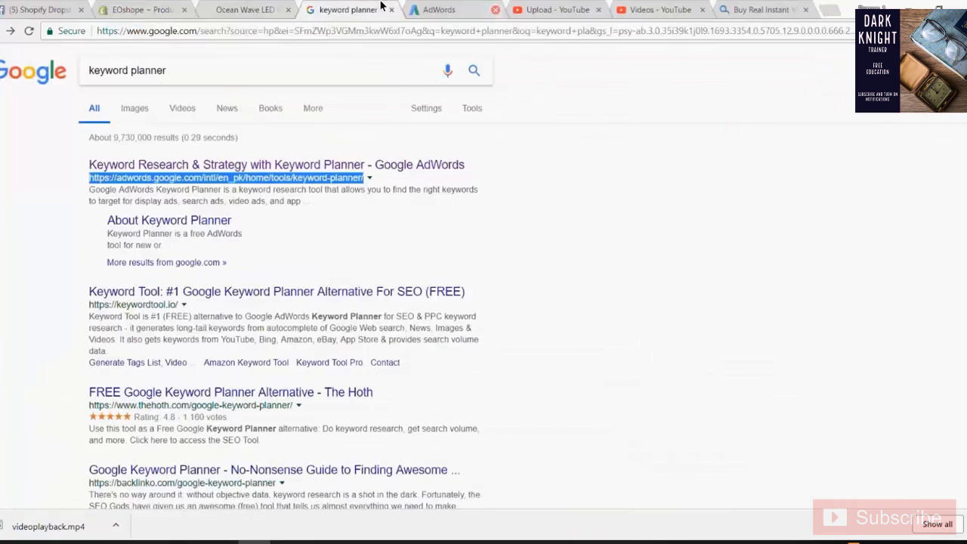
pyautogui.click(266, 6)
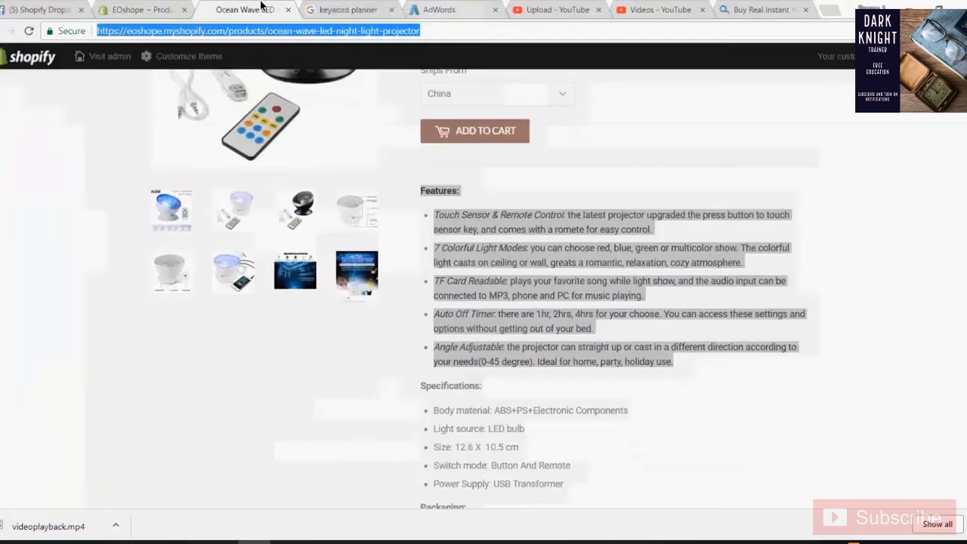
pyautogui.click(663, 7)
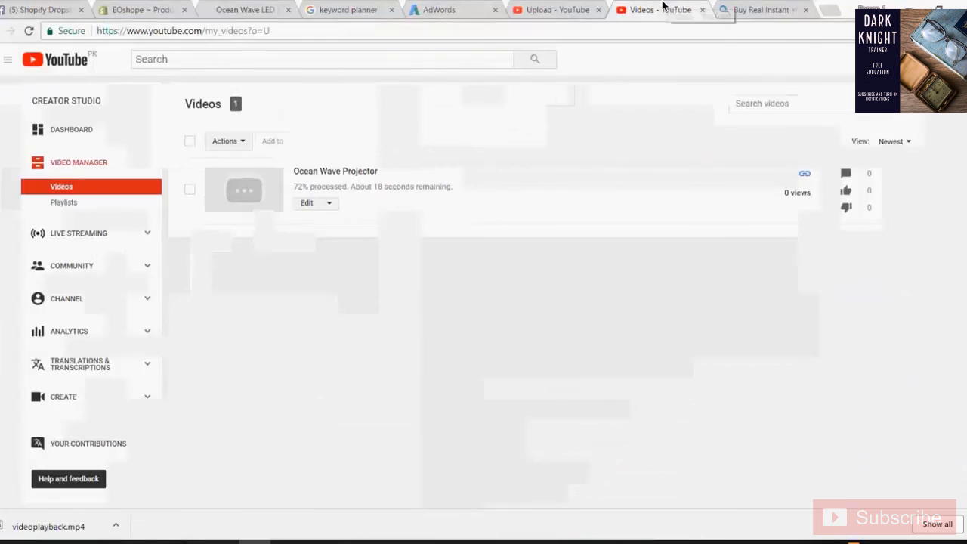
pyautogui.click(747, 9)
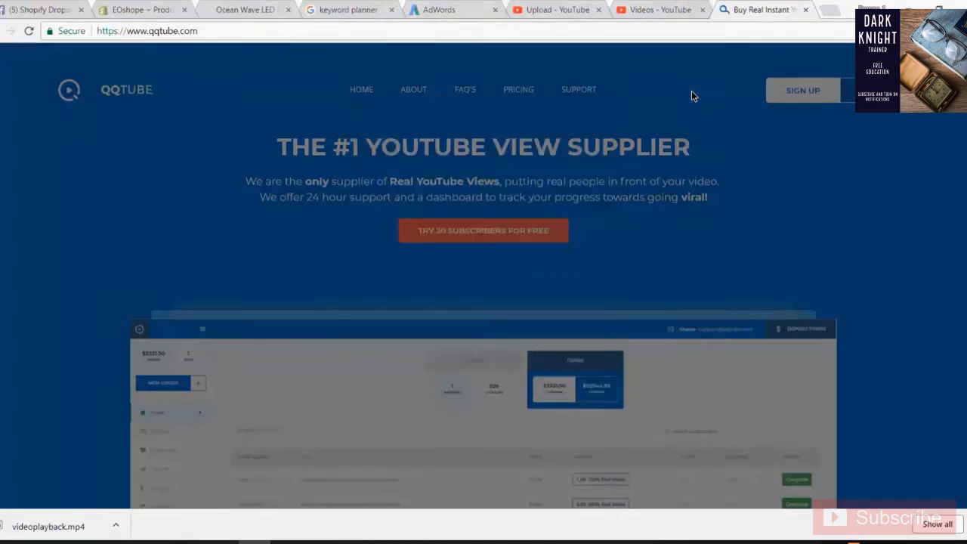
pyautogui.click(421, 251)
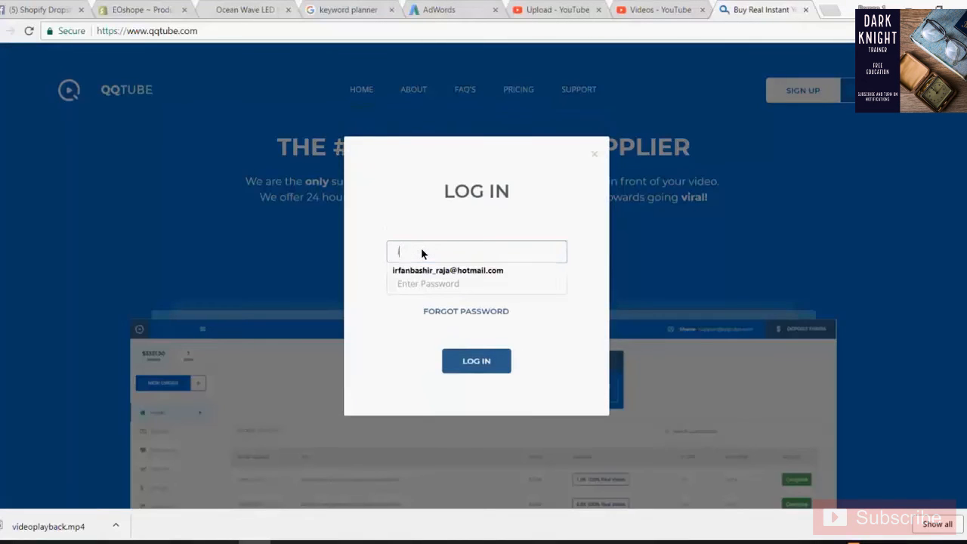
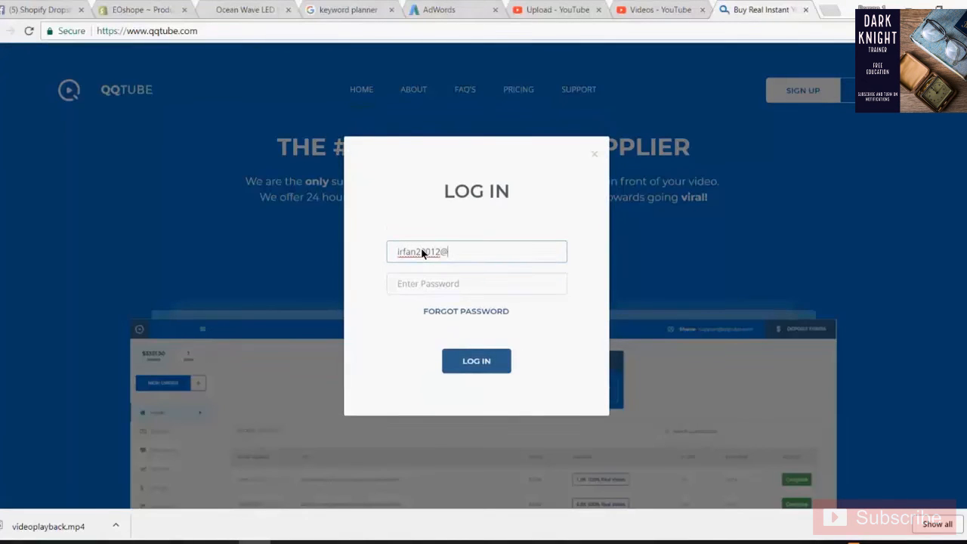
pyautogui.press('Tab')
pyautogui.press('Tab')
pyautogui.hotkey('shift', 'Tab')
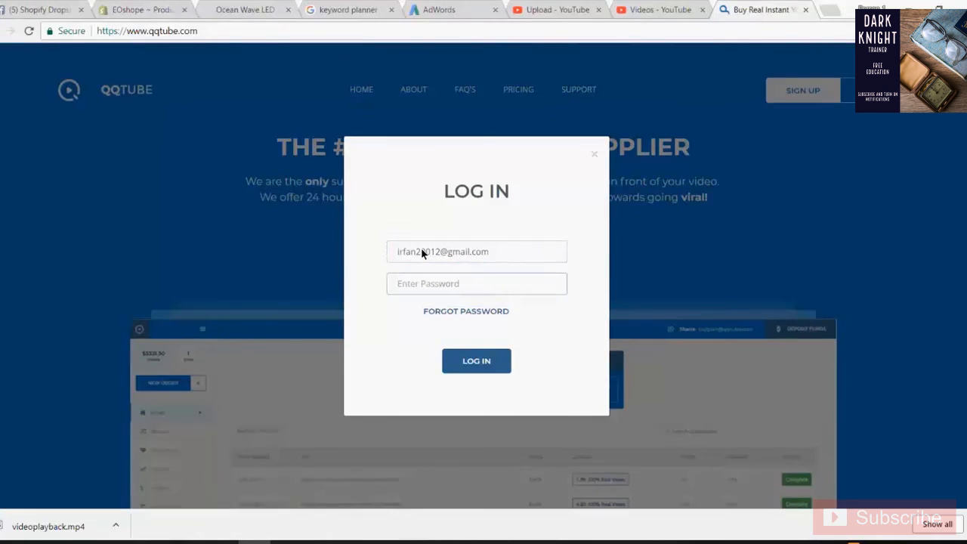
pyautogui.write('••••••••••')
pyautogui.press('Return')
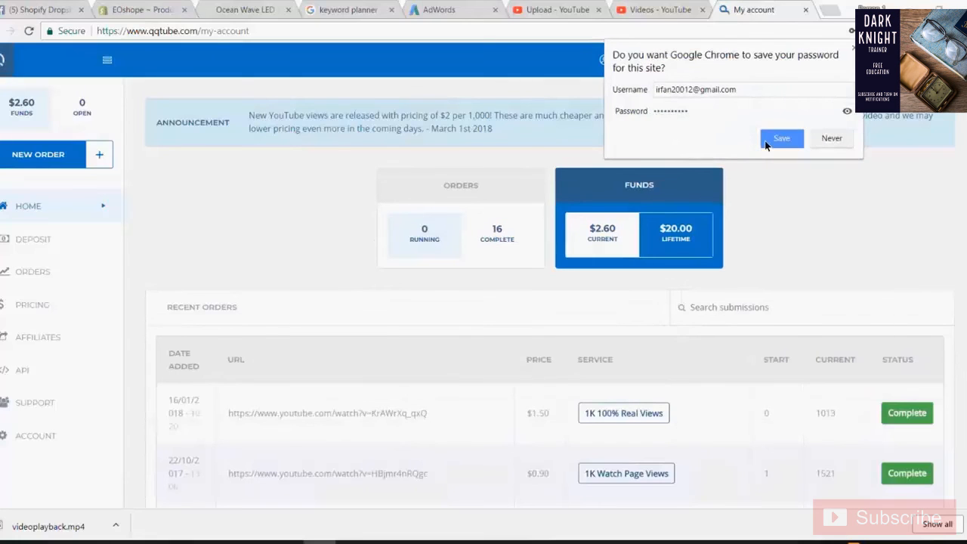
# - Save the browser's password, start a new order, and dismiss the Deposit Funds popup
pyautogui.click(768, 142)
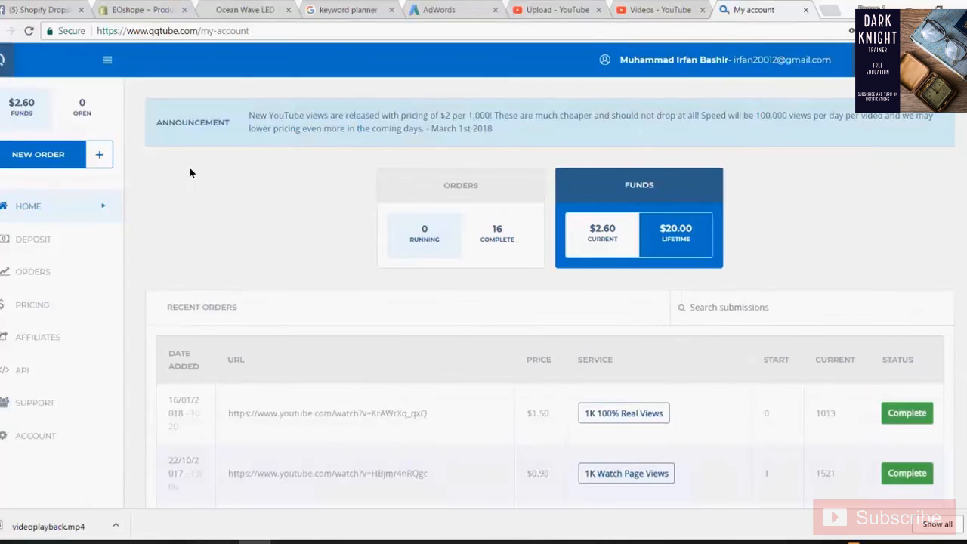
pyautogui.click(70, 160)
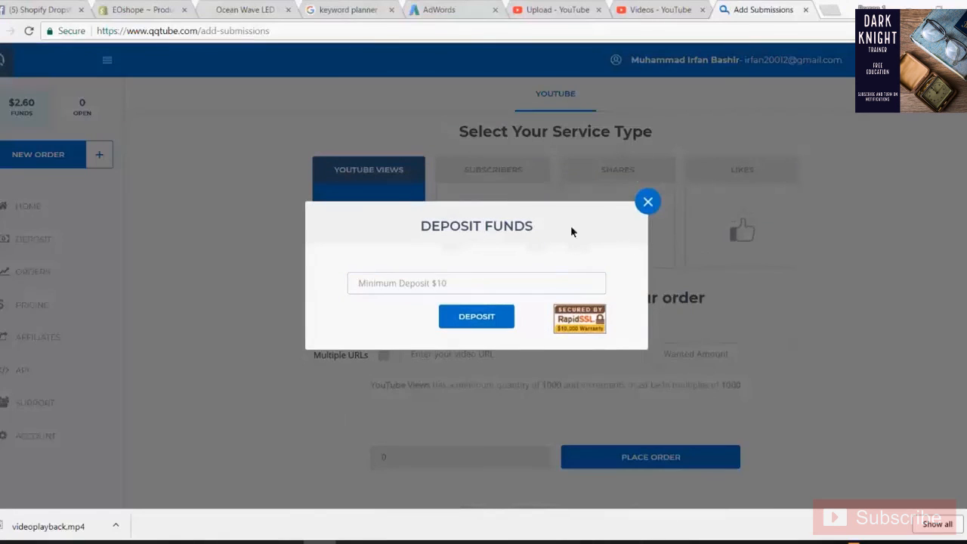
pyautogui.click(485, 283)
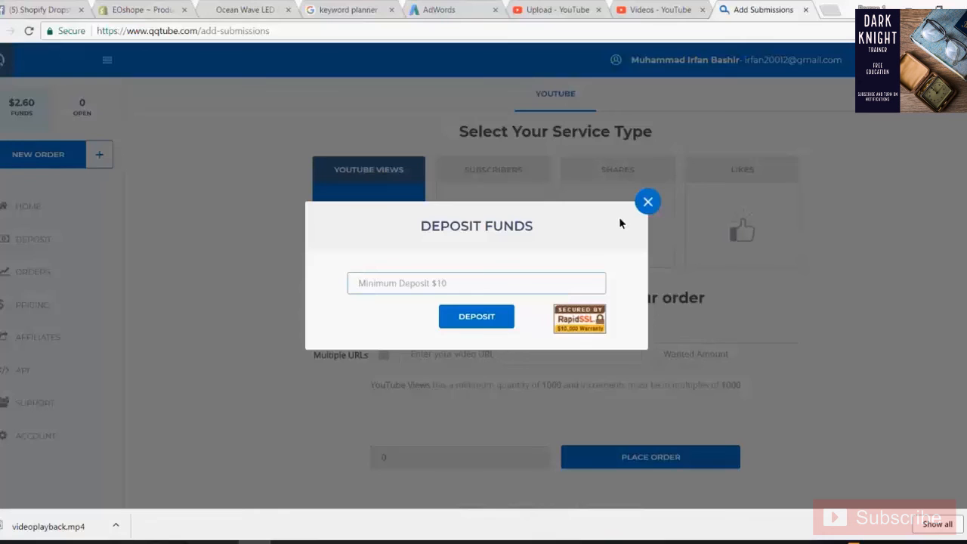
pyautogui.click(641, 209)
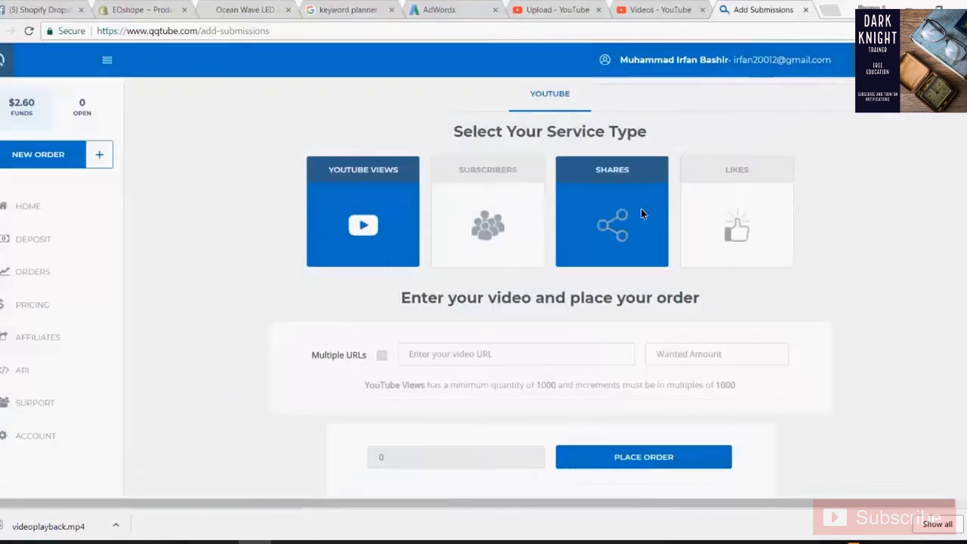
# - Enter 1000 as the YouTube Views Wanted Amount so the price updates to 2.00
pyautogui.scroll(-1, 491, 253)
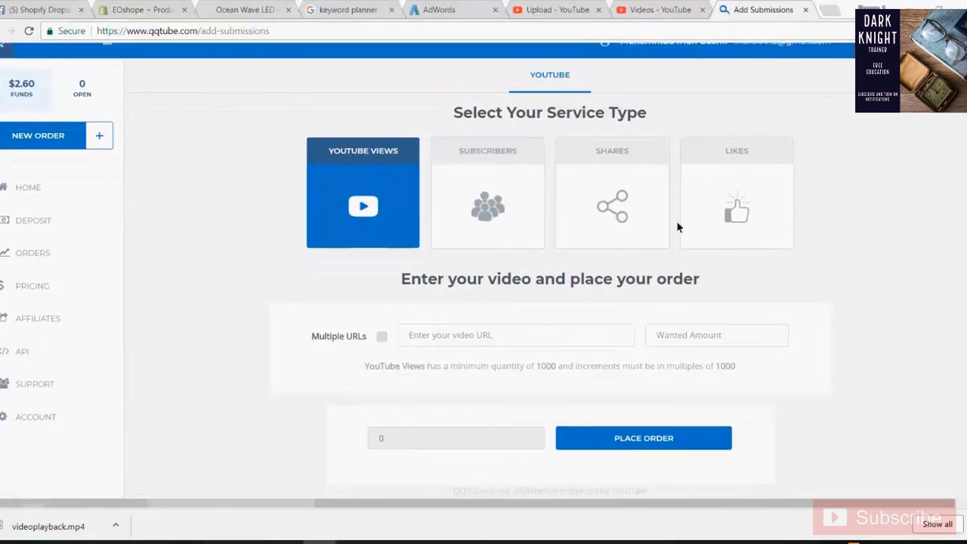
pyautogui.click(408, 337)
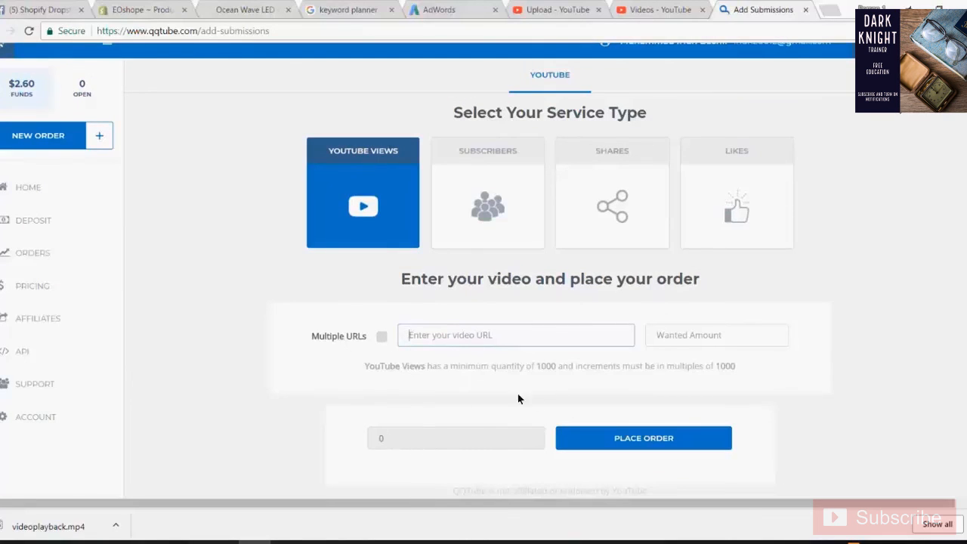
pyautogui.click(711, 335)
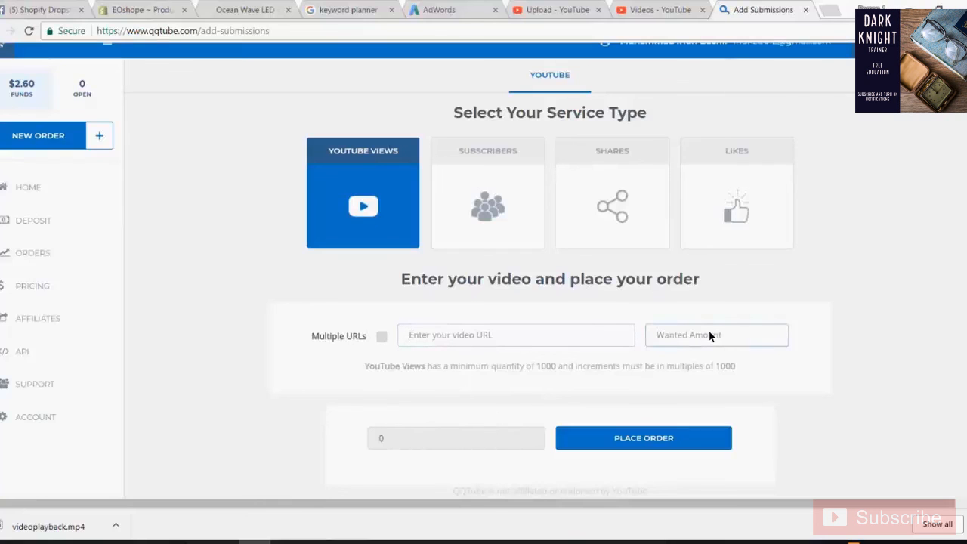
pyautogui.write('1000')
pyautogui.click(465, 441)
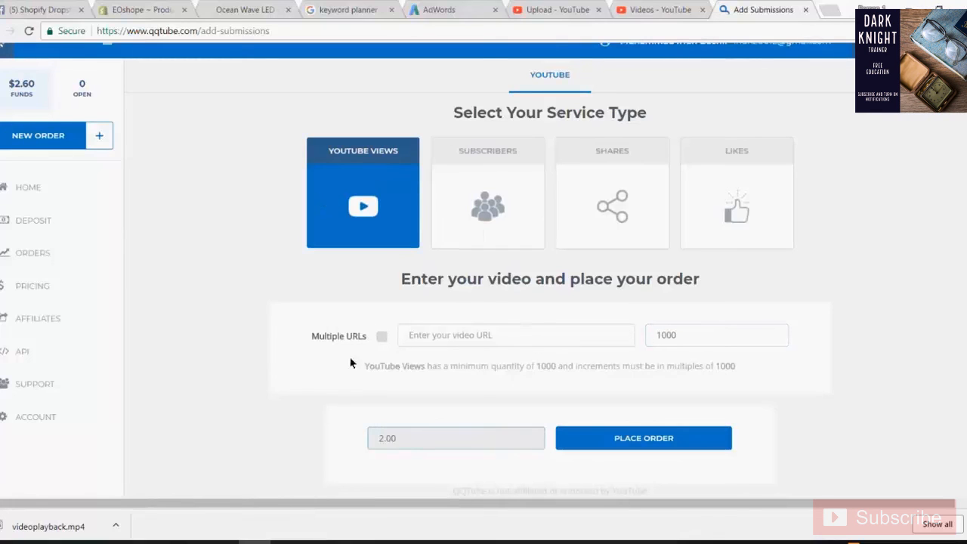
# - Highlight the minimum-quantity rule and the 1000 quantity to double-check the order
pyautogui.moveTo(379, 366); pyautogui.dragTo(770, 393)
pyautogui.click(798, 390)
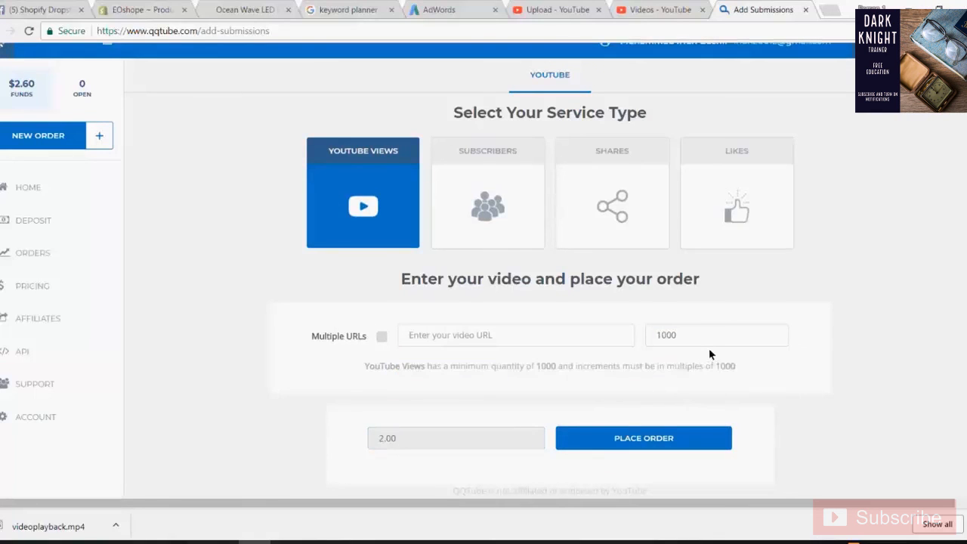
pyautogui.moveTo(694, 337); pyautogui.dragTo(617, 339)
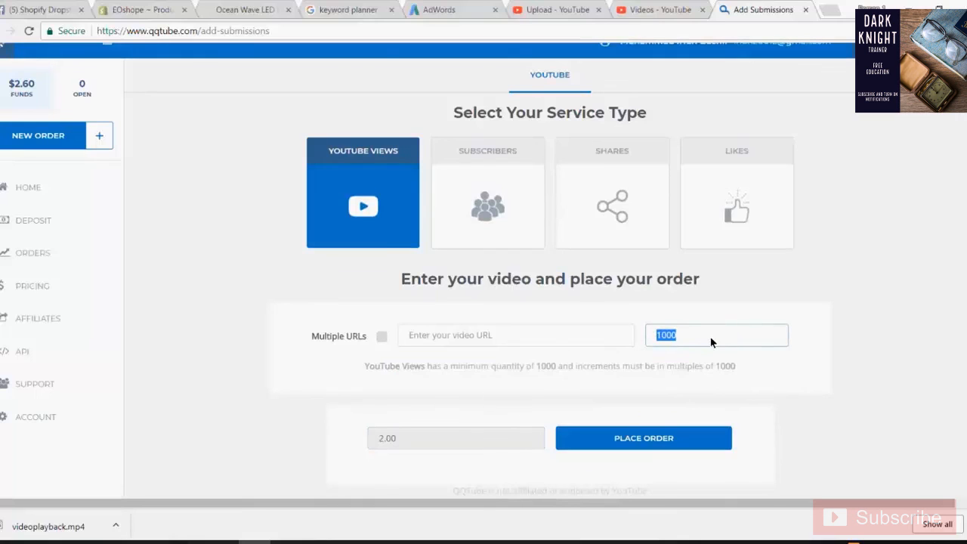
pyautogui.click(807, 393)
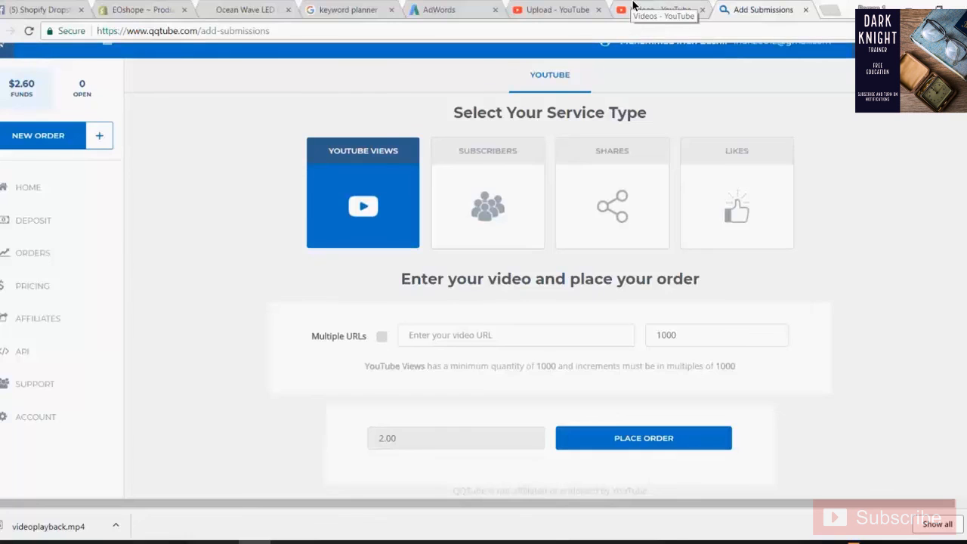
pyautogui.click(634, 6)
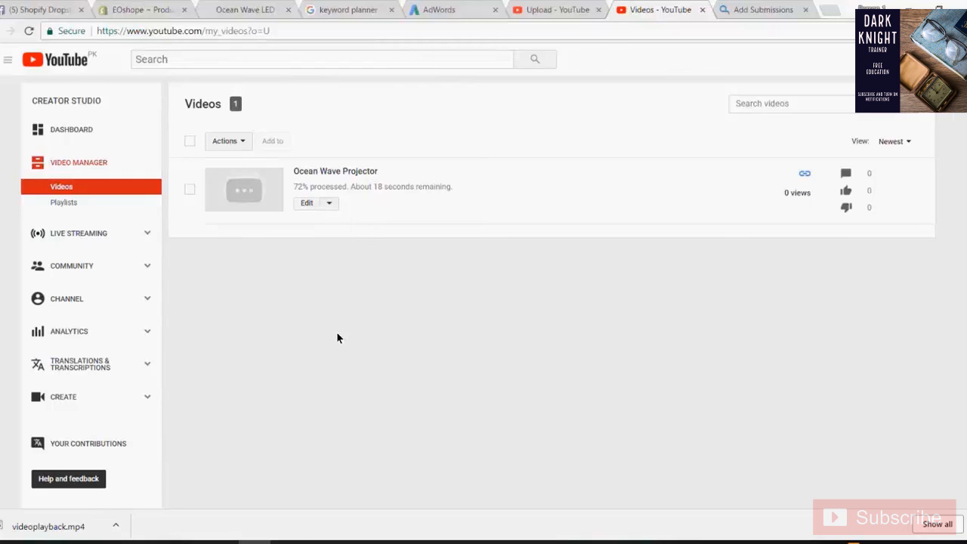
pyautogui.click(287, 542)
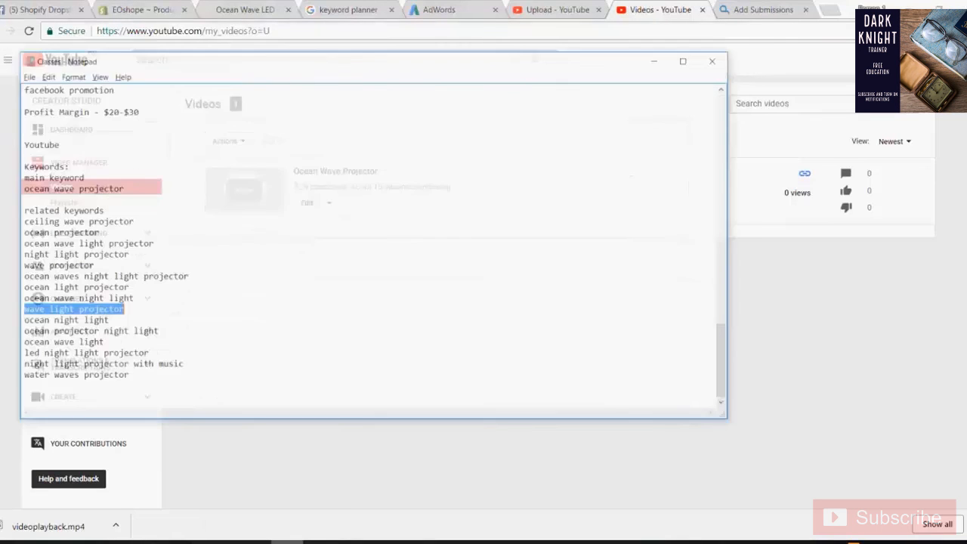
pyautogui.click(205, 372)
pyautogui.click(798, 315)
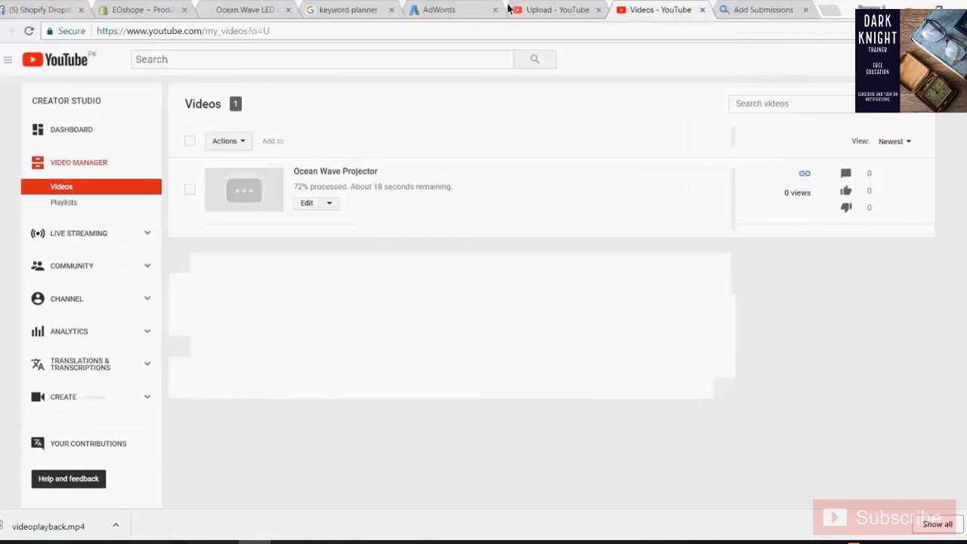
pyautogui.click(556, 9)
pyautogui.click(654, 6)
pyautogui.click(306, 203)
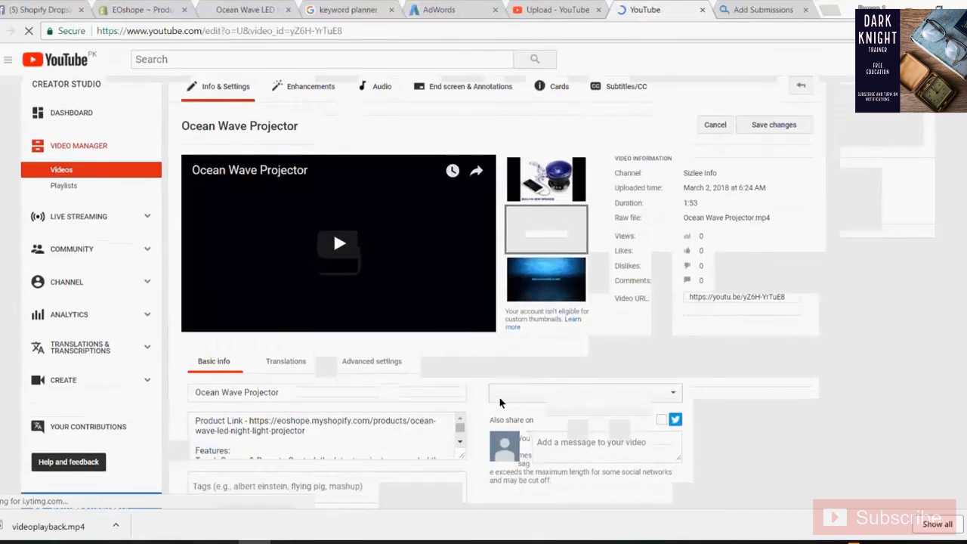
pyautogui.scroll(-2, 476, 389)
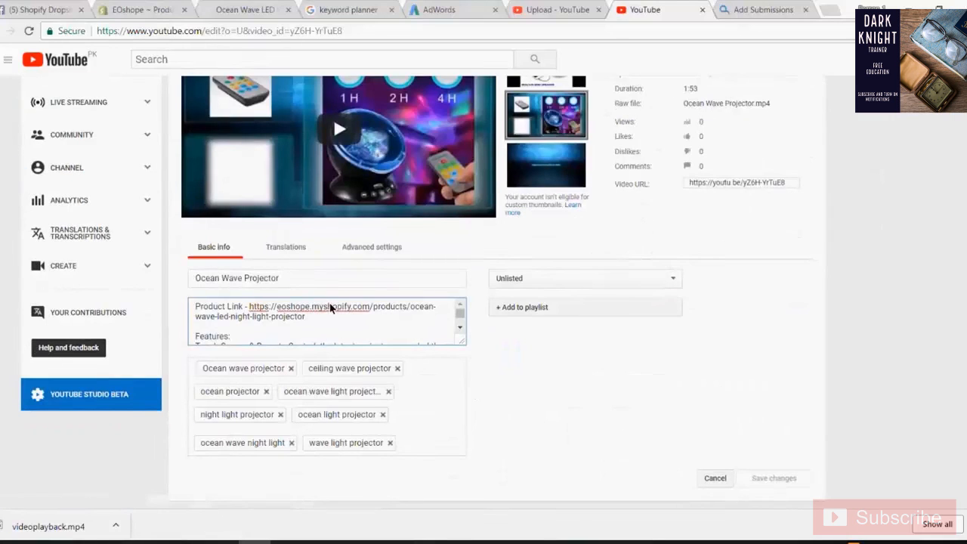
pyautogui.tripleClick(330, 308)
pyautogui.click(325, 320)
pyautogui.moveTo(325, 320); pyautogui.dragTo(266, 316)
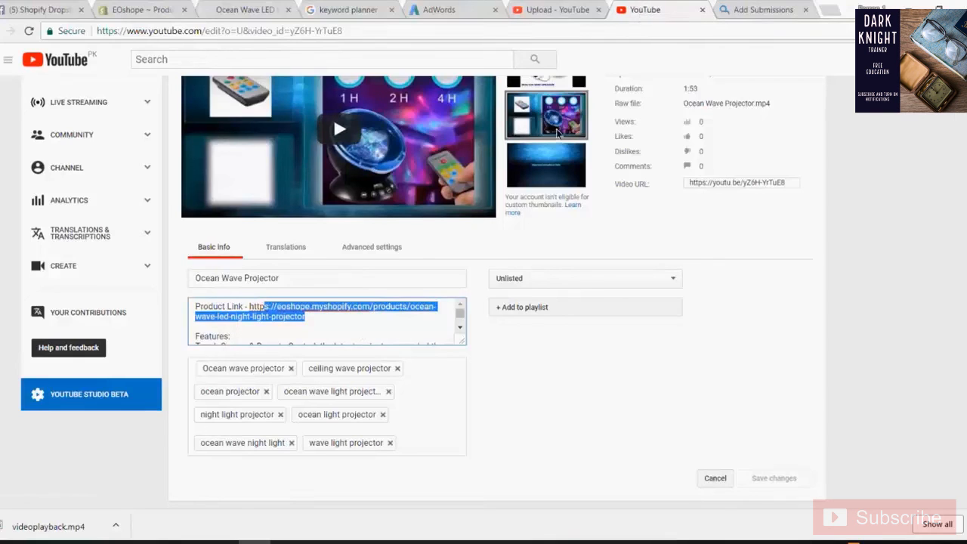
pyautogui.click(752, 8)
pyautogui.click(281, 36)
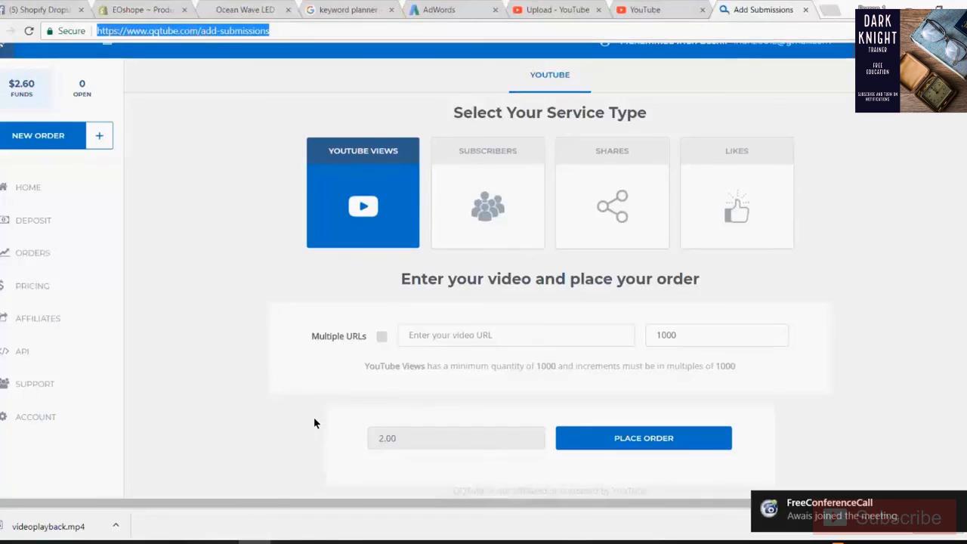
# - On a new line under the keywords, write 'Daily upload 2 videos related to product', inserting the missing 'upload'
pyautogui.click(290, 542)
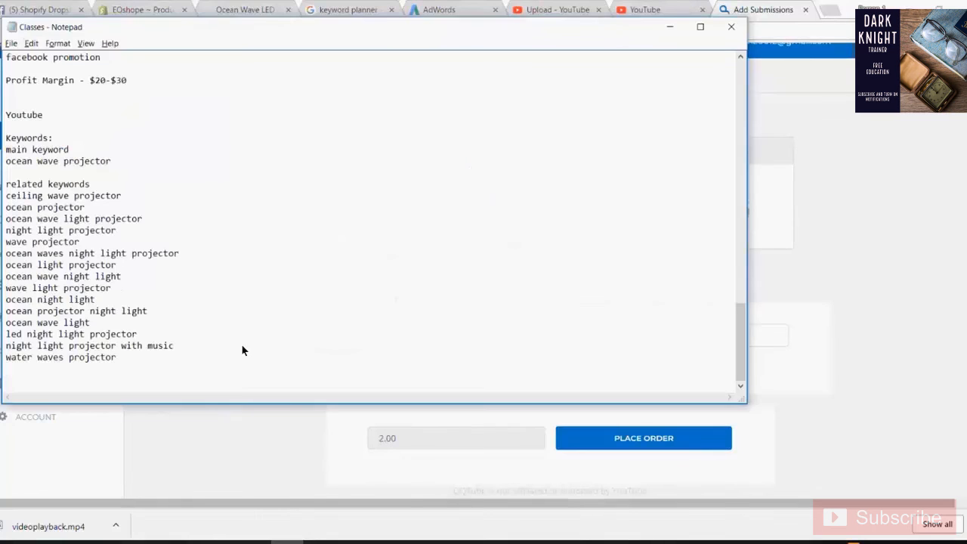
pyautogui.press('Return')
pyautogui.press('Return')
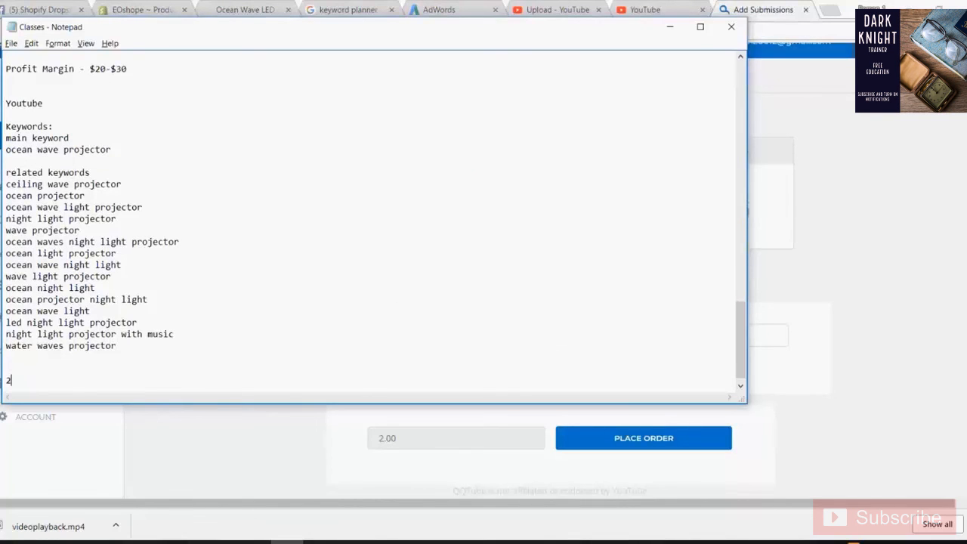
pyautogui.write('Daily 2 videos related to product')
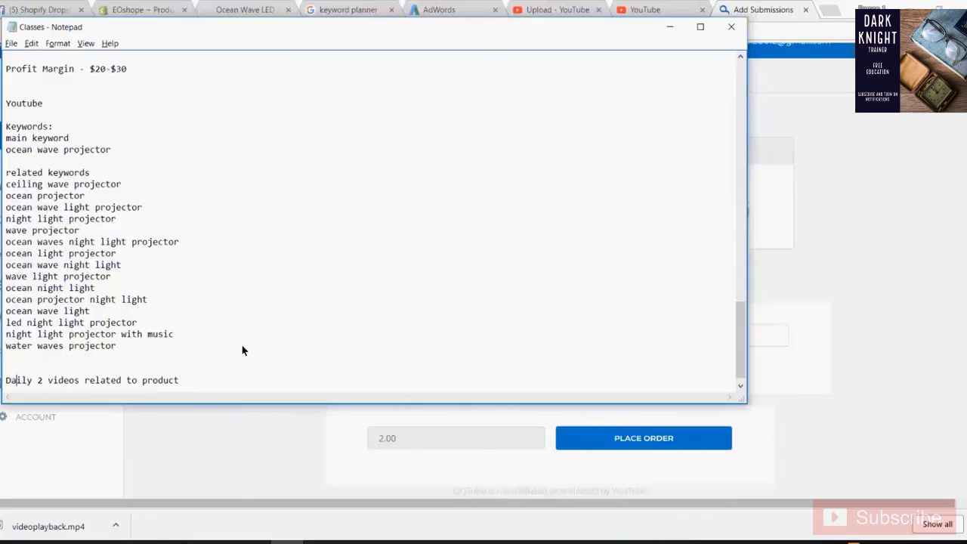
pyautogui.press('Right')
pyautogui.press('Right')
pyautogui.press('Right')
pyautogui.press('Right')
pyautogui.write('upl')
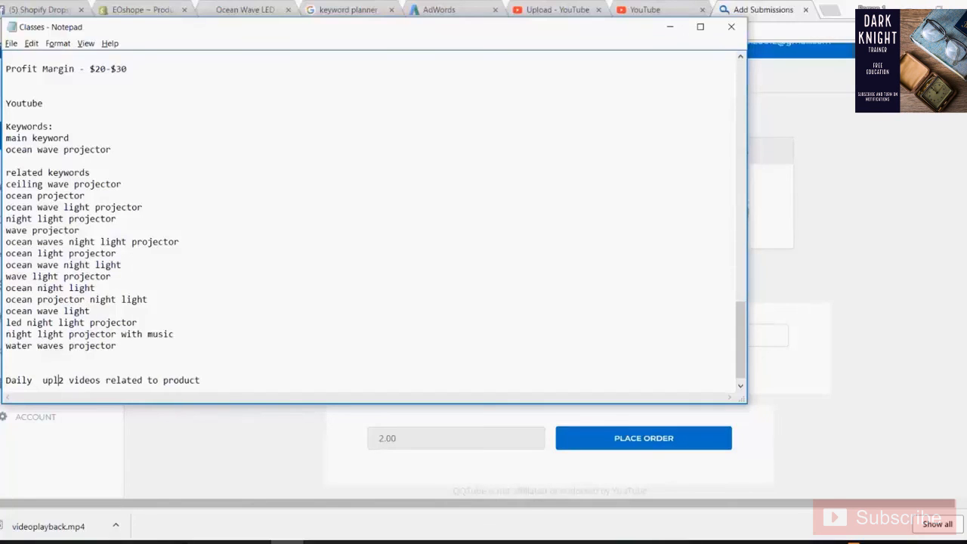
pyautogui.write('oad')
pyautogui.press('Home')
pyautogui.press('Right')
pyautogui.press('Right')
pyautogui.press('Right')
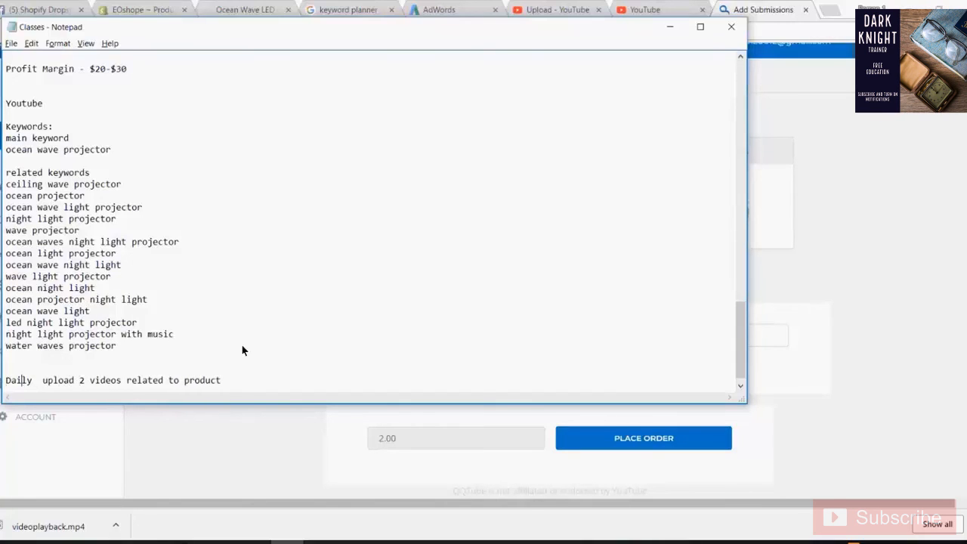
pyautogui.press('Down')
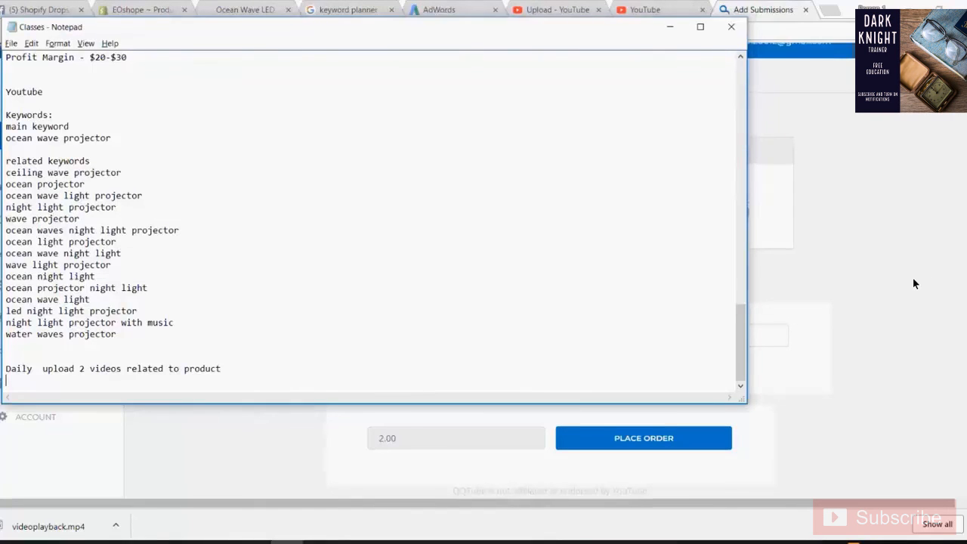
pyautogui.press('F10')
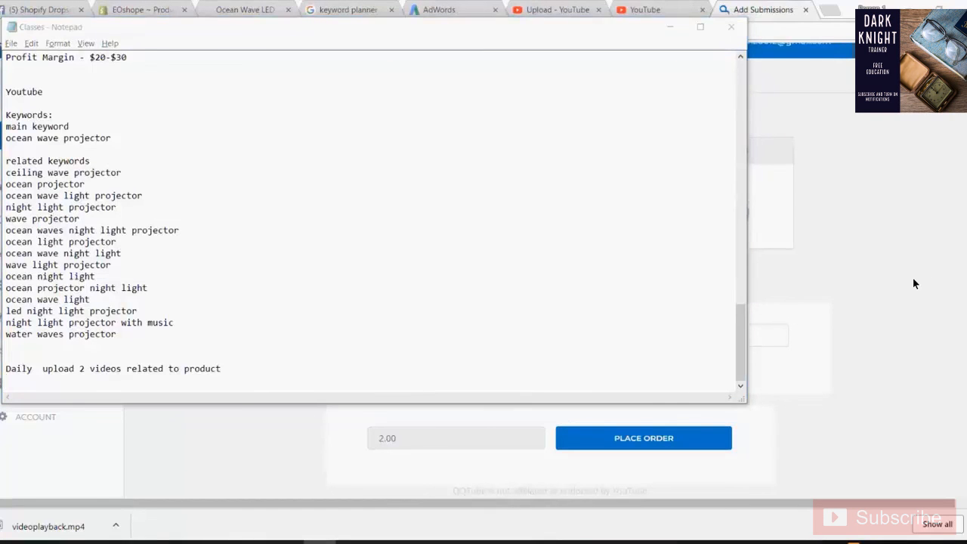